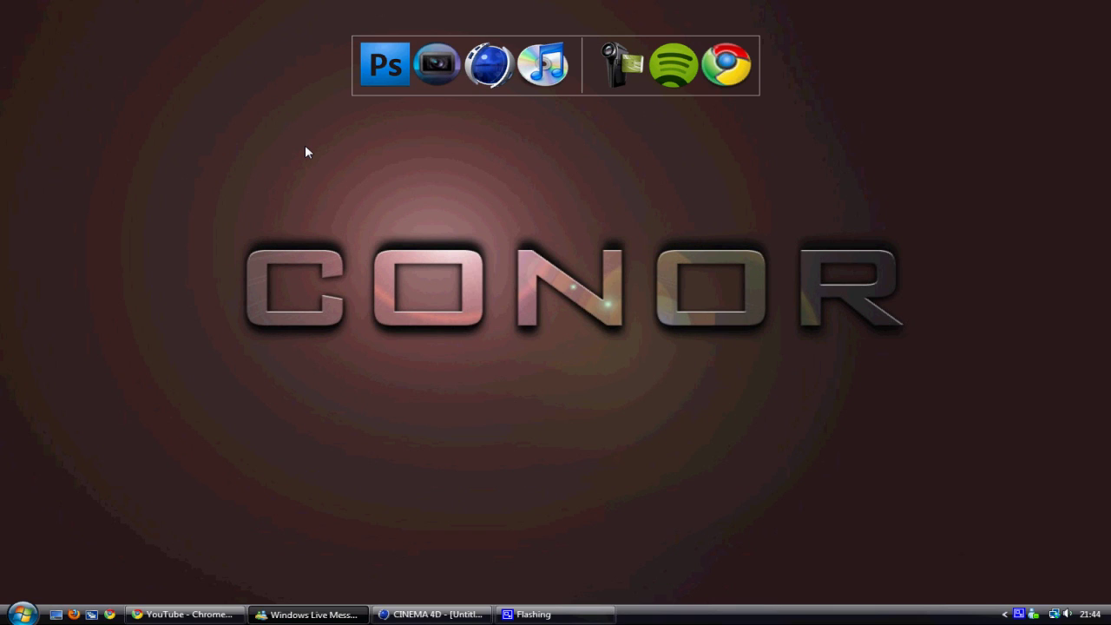
Bring Cinema 4D to the front, showing the rendered CHROME lettering with green Nukei backs
mouse_move(308, 614)
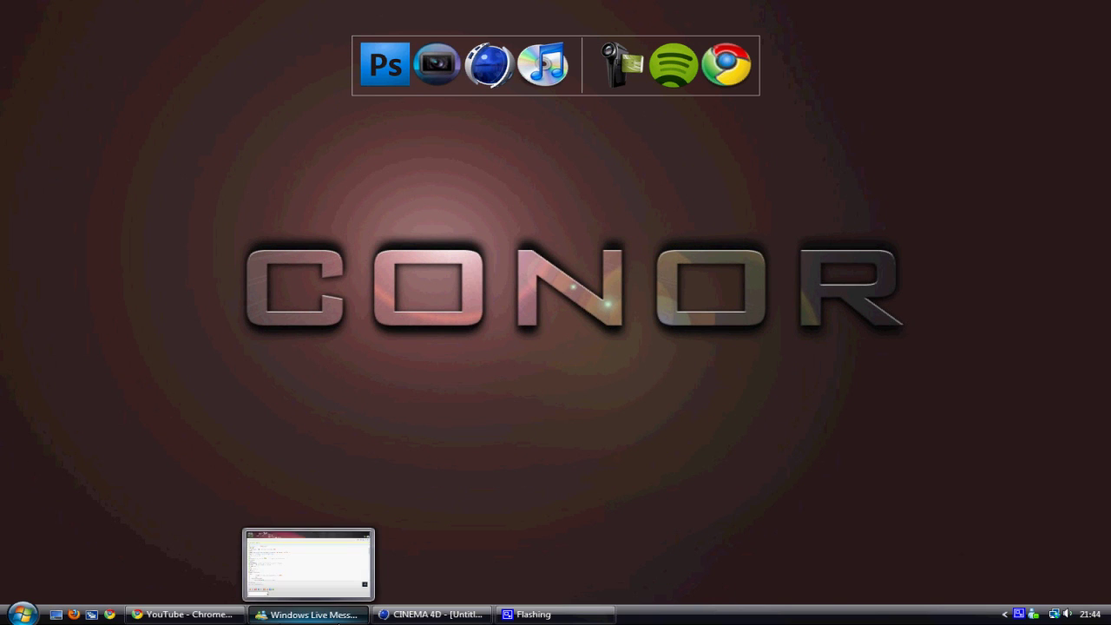
left_click(402, 616)
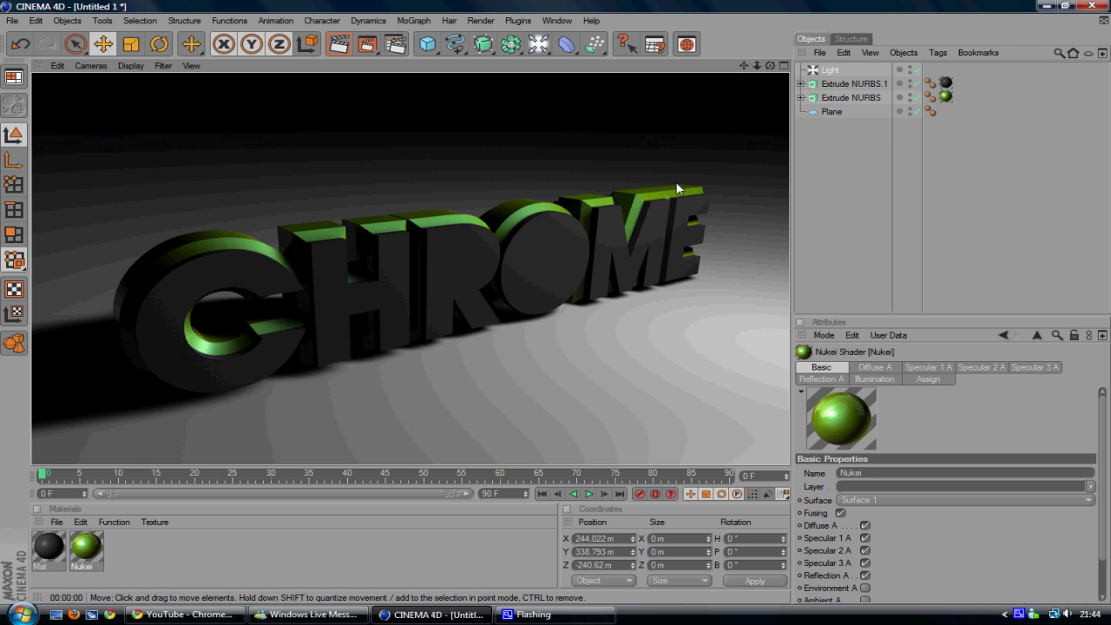
Start a new project, Untitled 2, and add a Text spline object
left_click(13, 20)
left_click(35, 40)
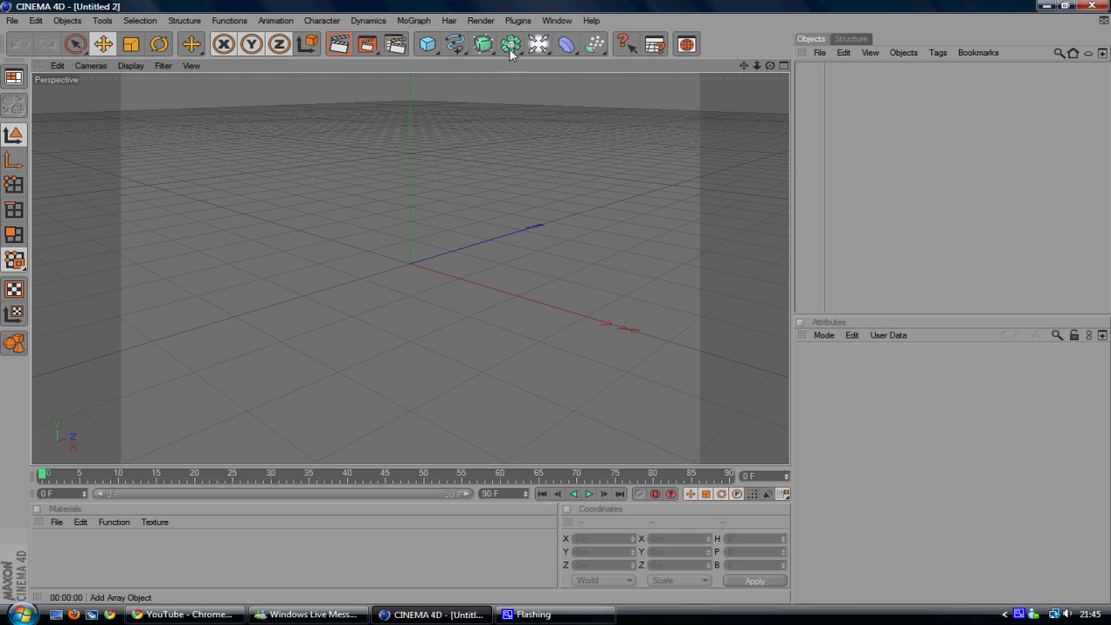
scroll(462, 104, "down", 1)
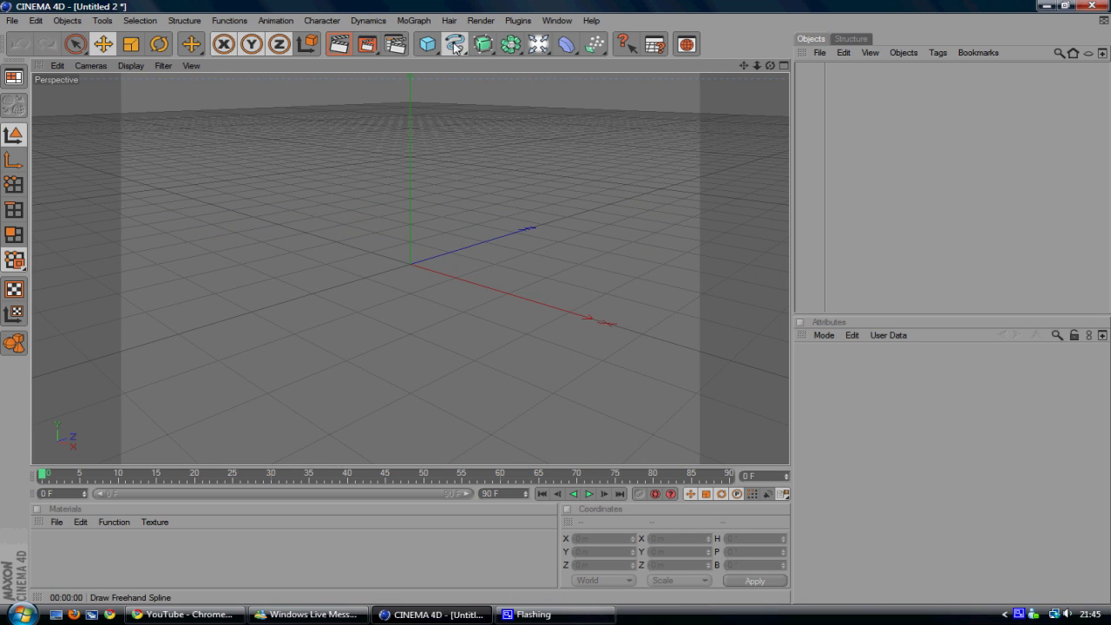
left_click(454, 44)
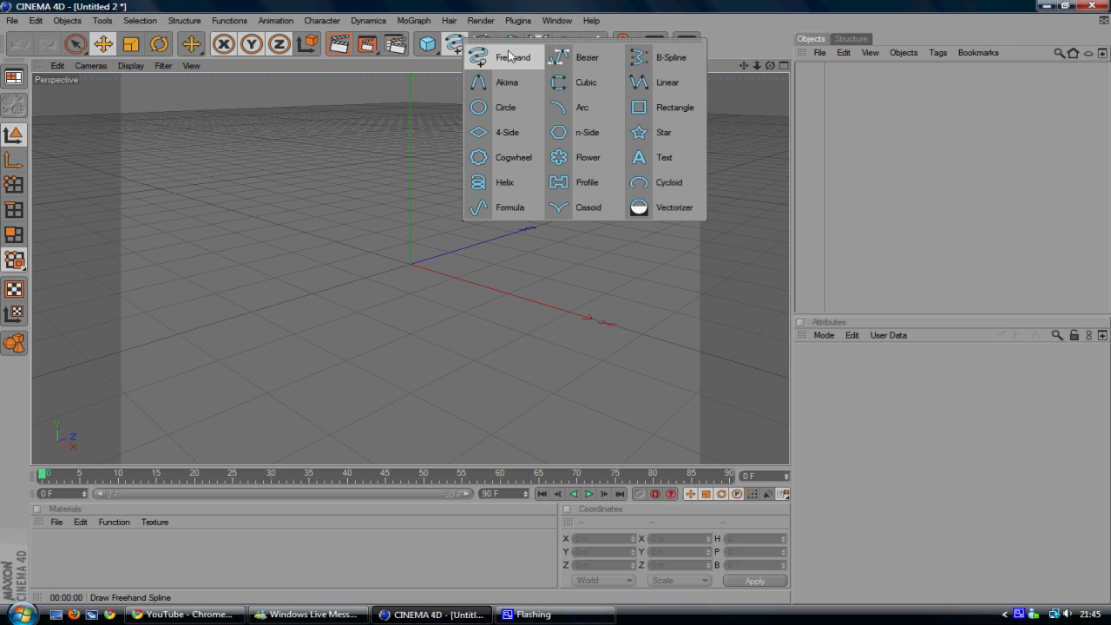
left_click(676, 163)
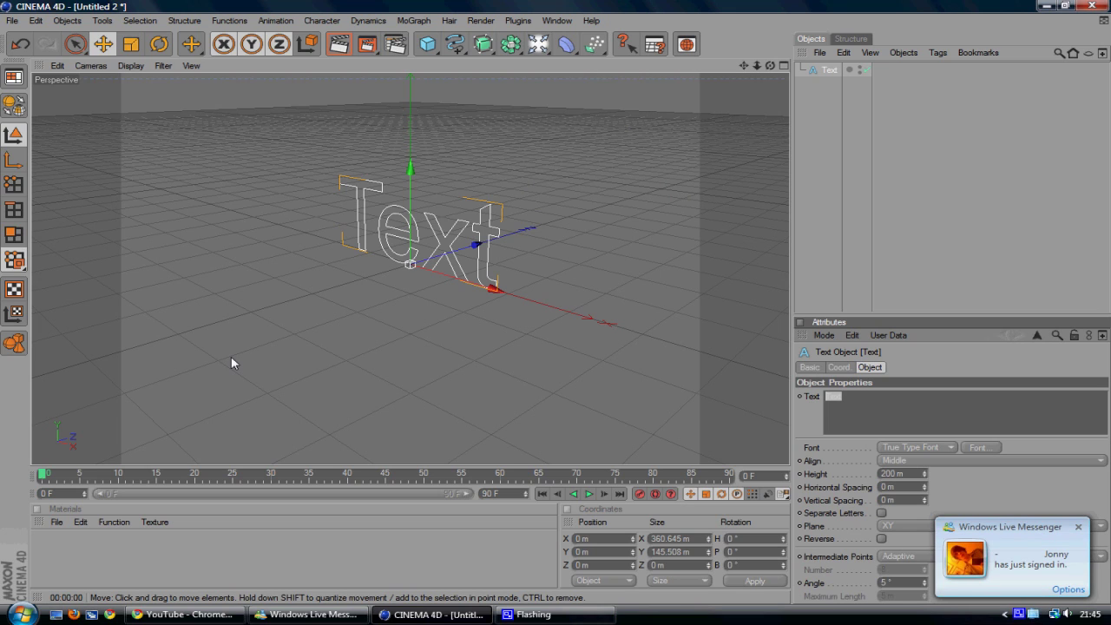
Change the Text spline's text to 'Chrome'
type("Chrome")
left_click(887, 198)
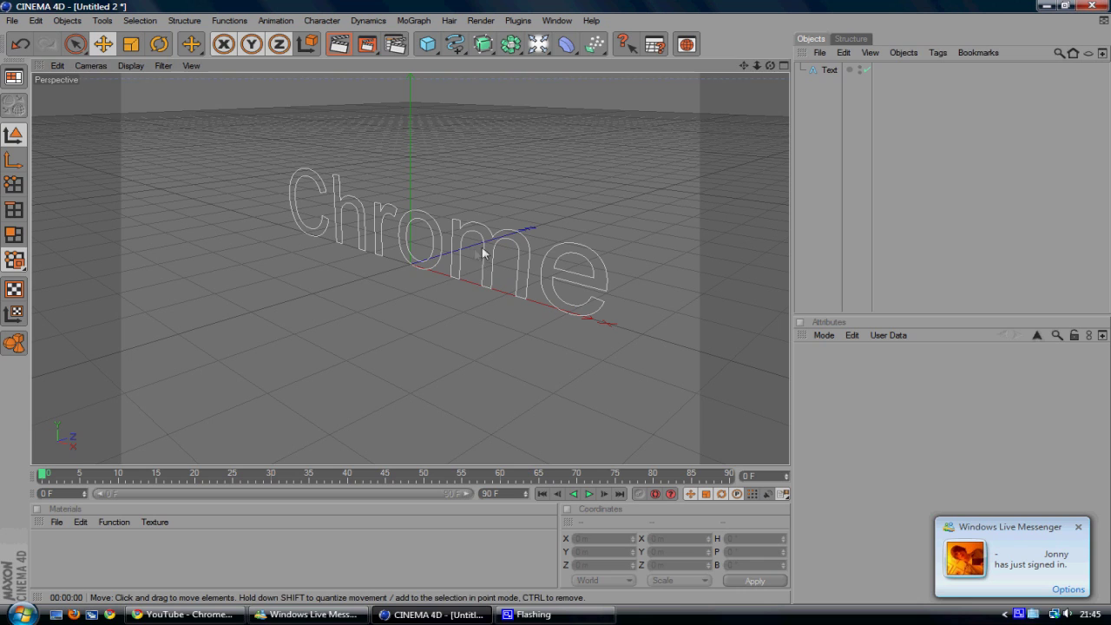
left_click(560, 309)
Apply the REBOARD font and set horizontal spacing to 18 m
left_click(998, 449)
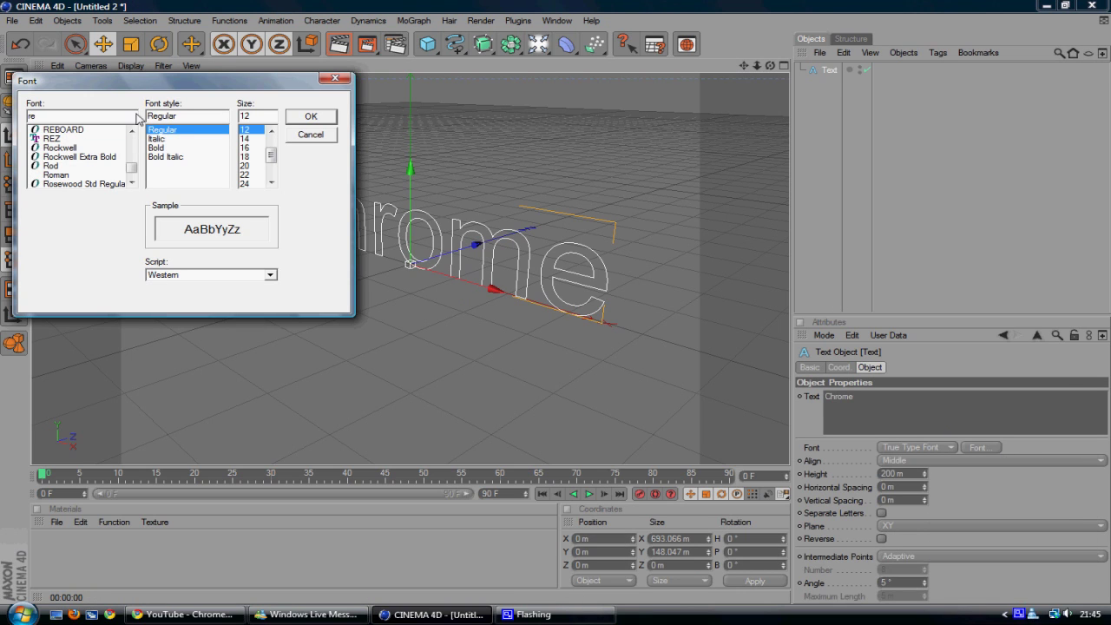
left_click(103, 128)
left_click(54, 139)
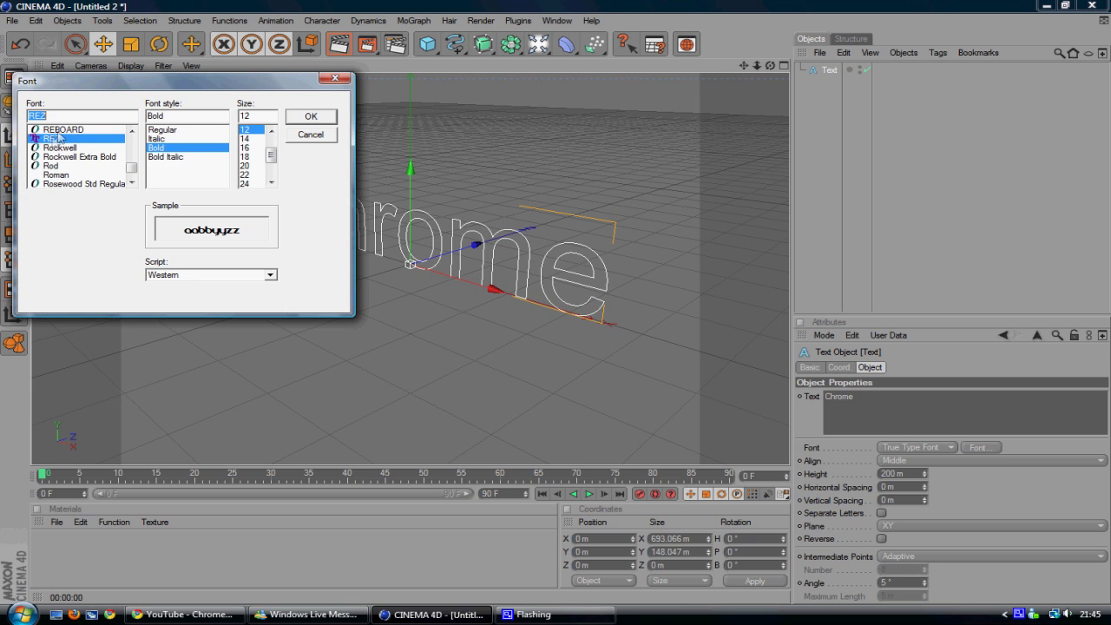
left_click(65, 129)
left_click(328, 117)
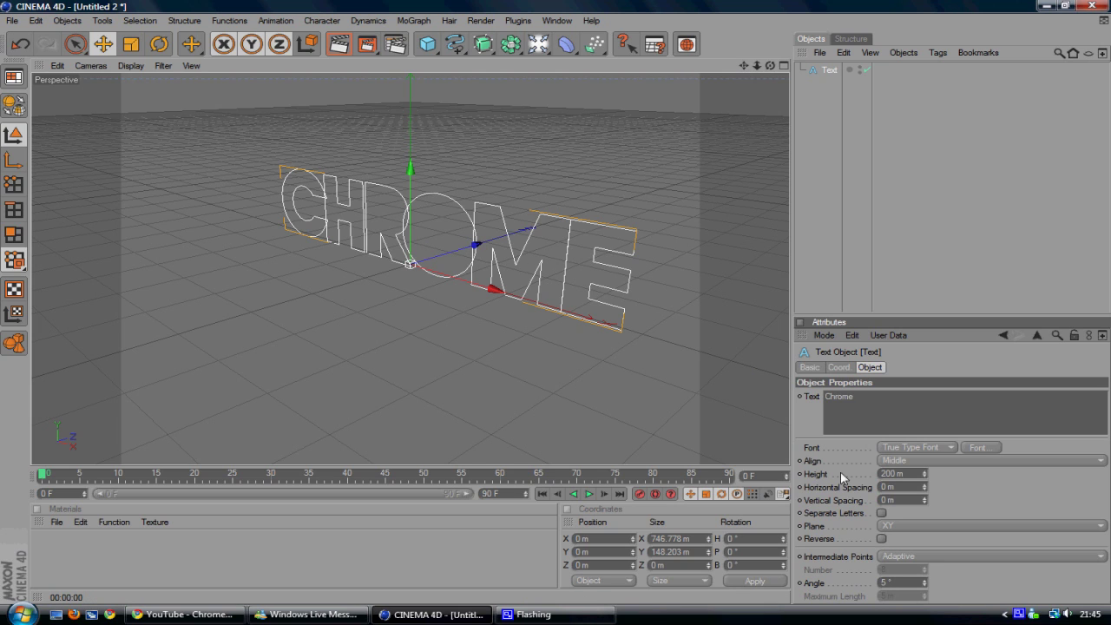
left_click_drag(925, 488, 925, 486)
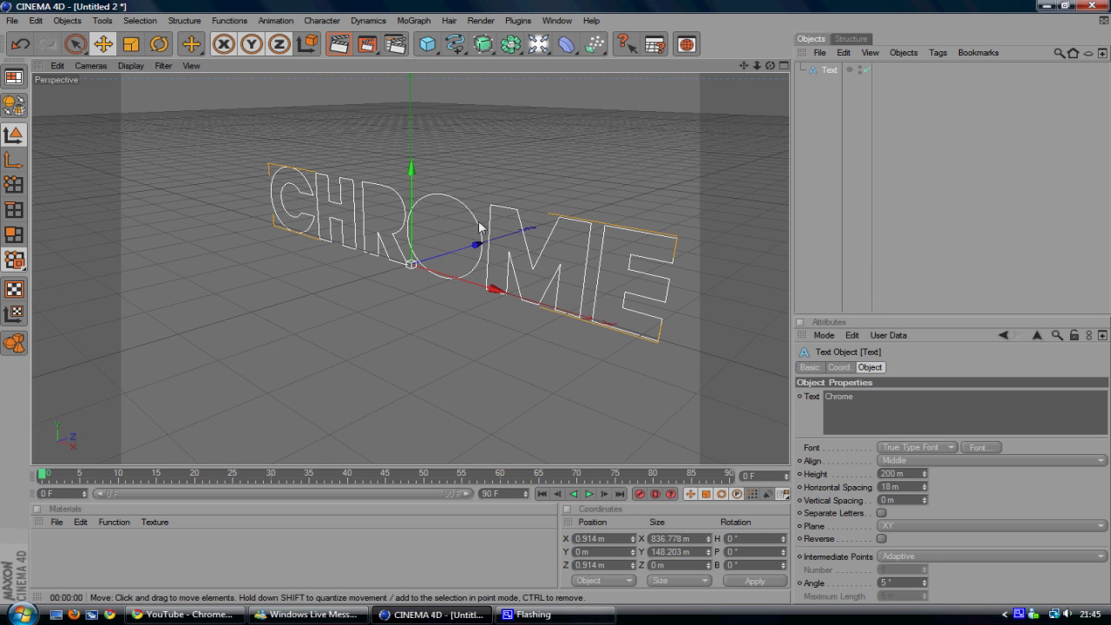
Add an Extrude NURBS object and parent the Text spline under it
left_click(483, 49)
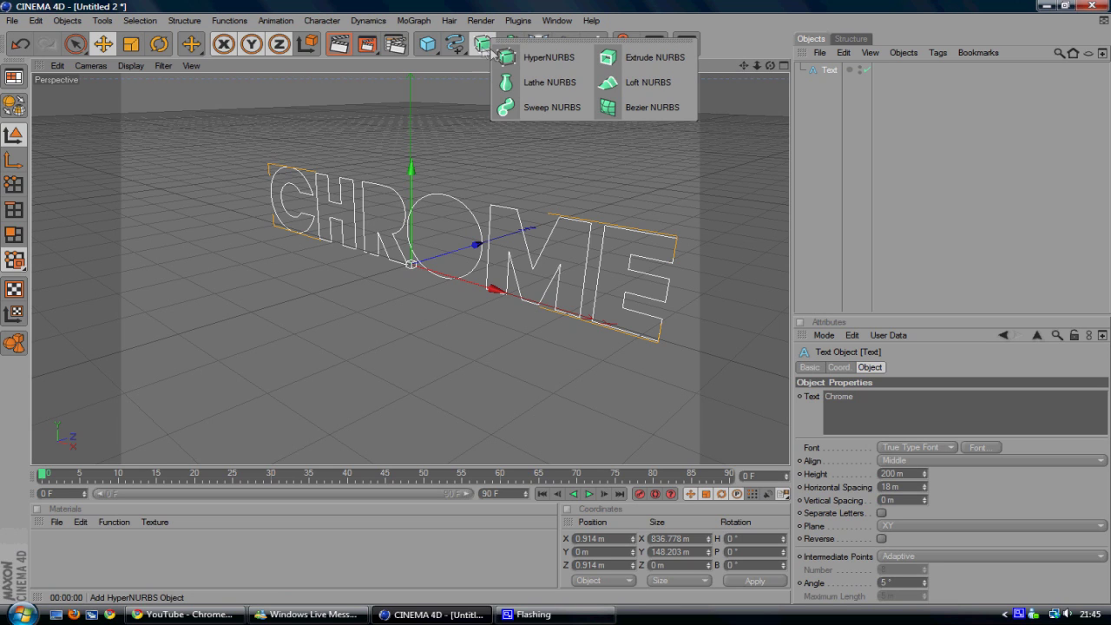
left_click(653, 59)
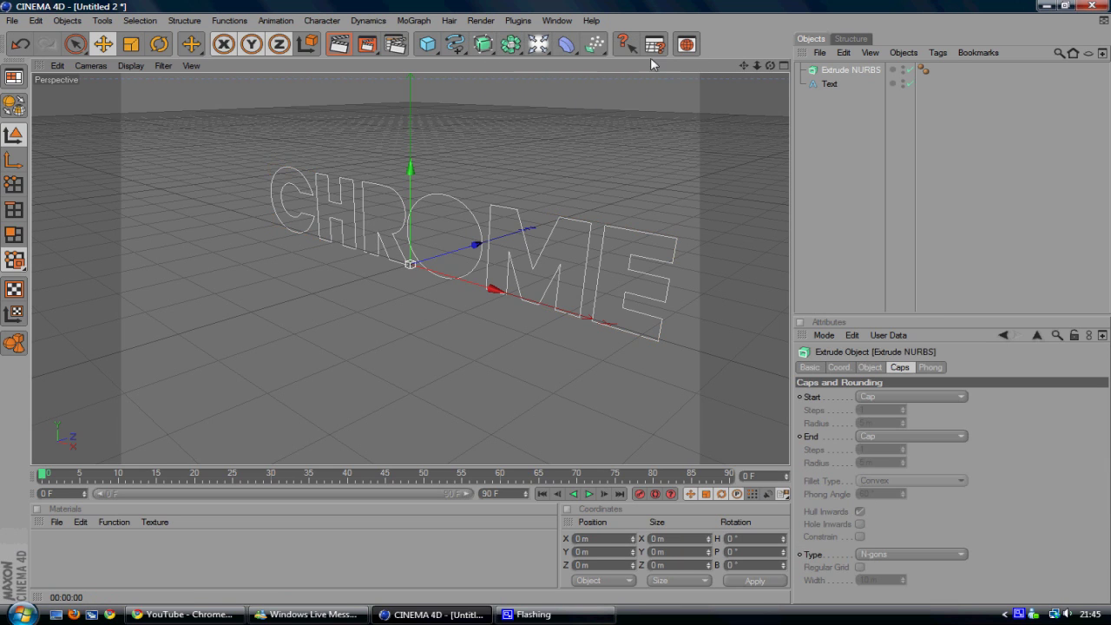
left_click(851, 88)
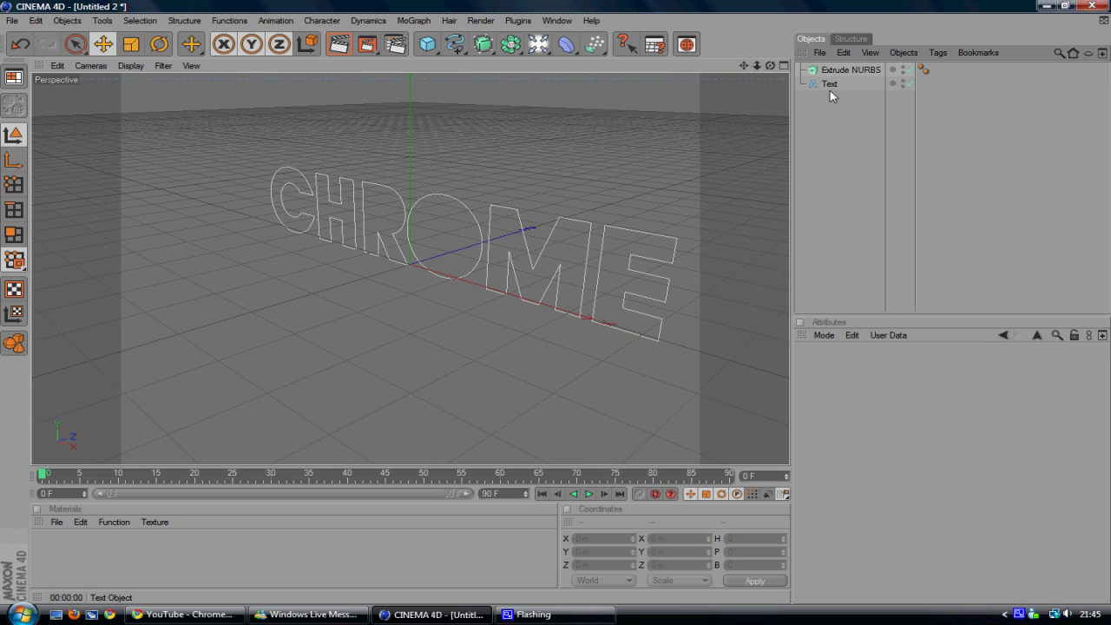
left_click(830, 86)
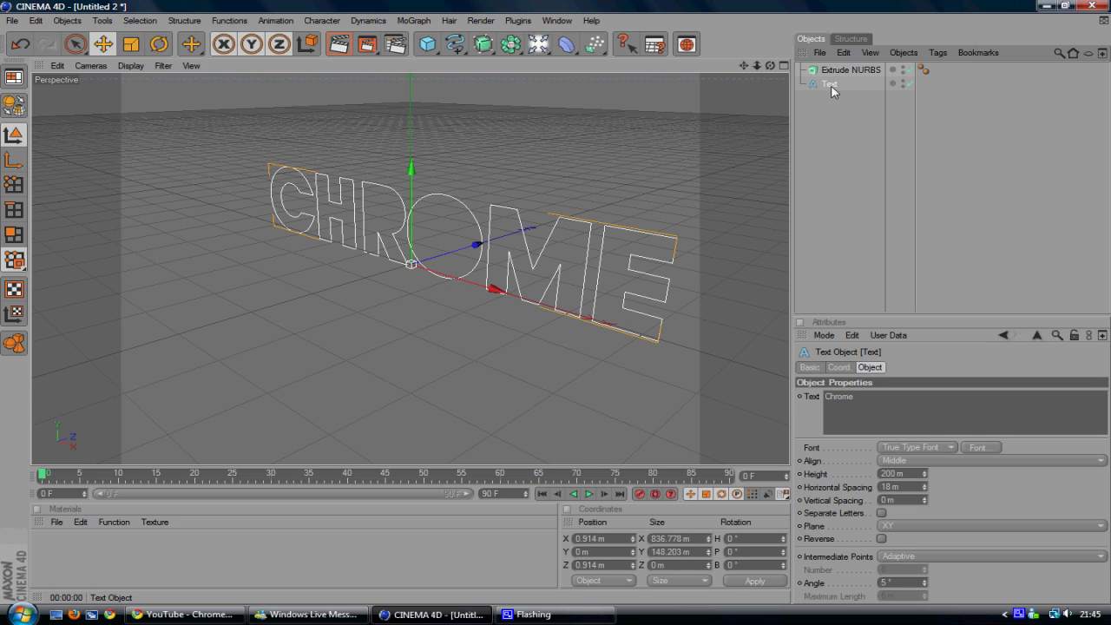
left_click_drag(830, 85, 831, 70)
left_click_drag(831, 71, 832, 72)
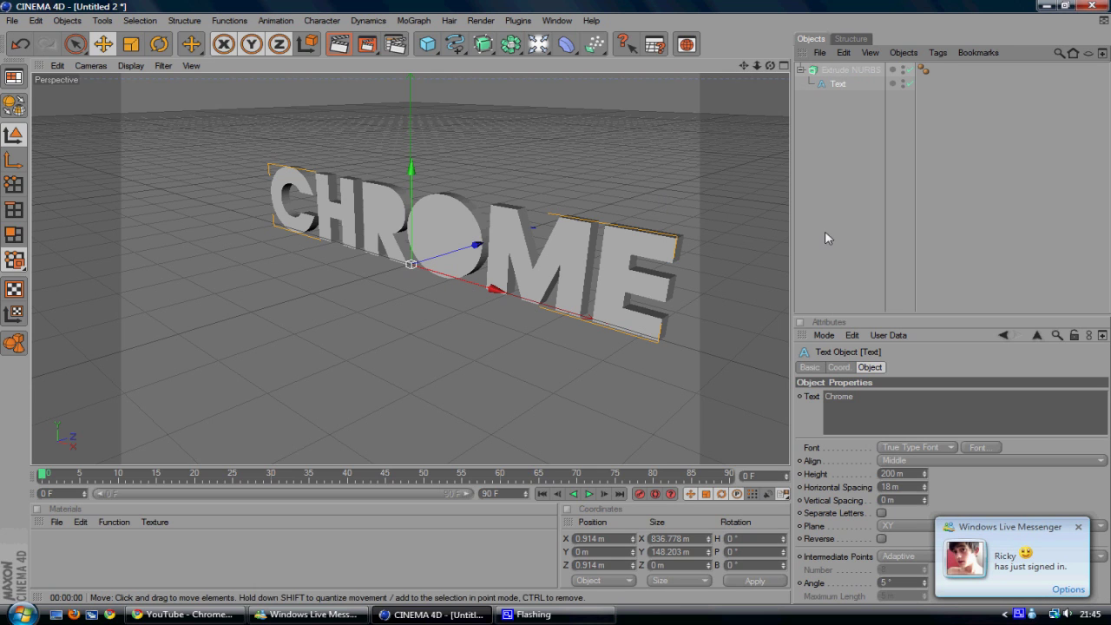
Render a preview of the extruded CHROME letters, then add a 400 × 400 m Plane
left_click(665, 203)
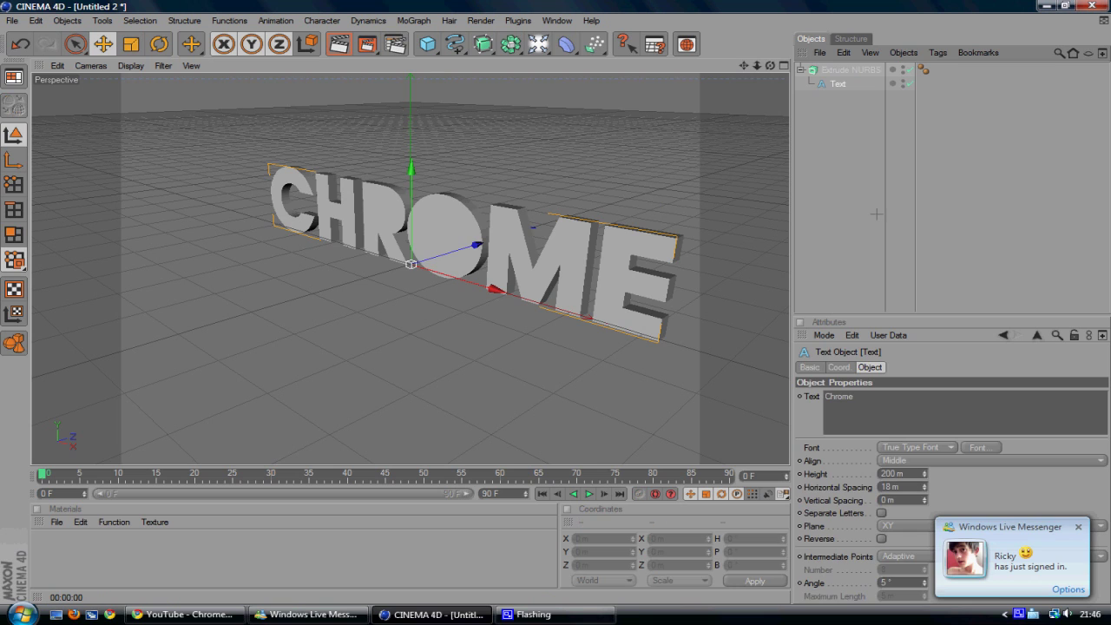
left_click(338, 44)
left_click(434, 249)
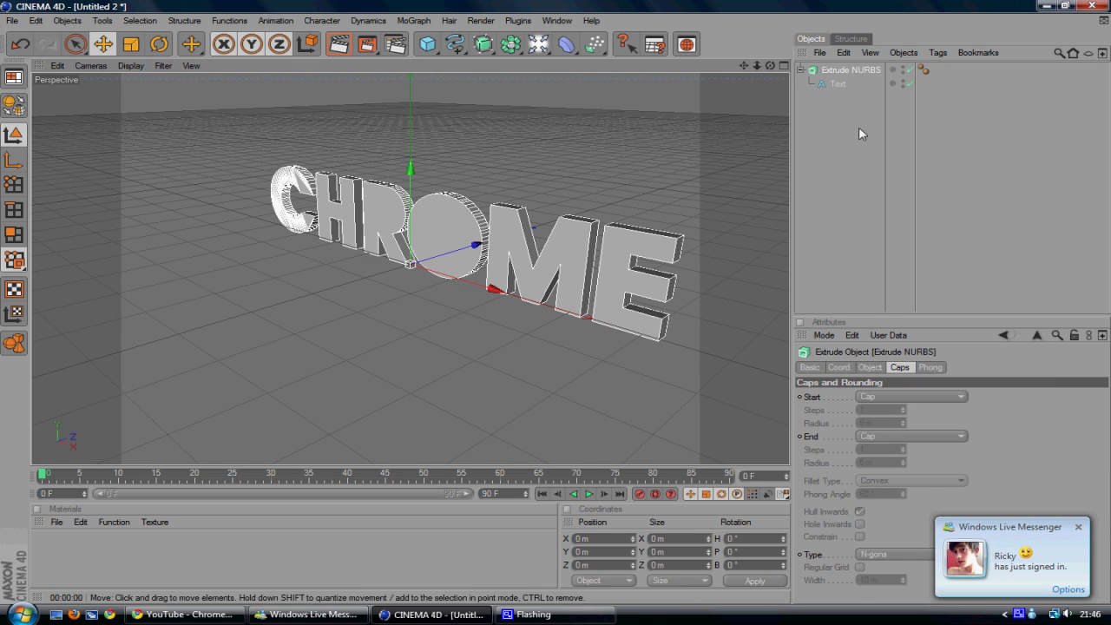
left_click(684, 234)
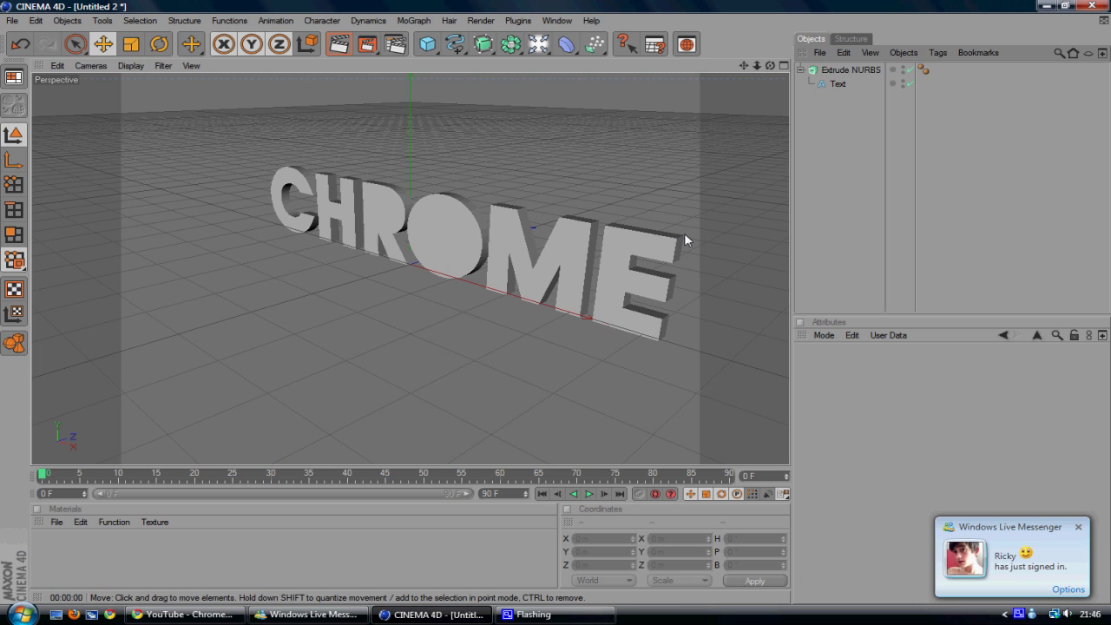
left_click(578, 271)
left_click(796, 66)
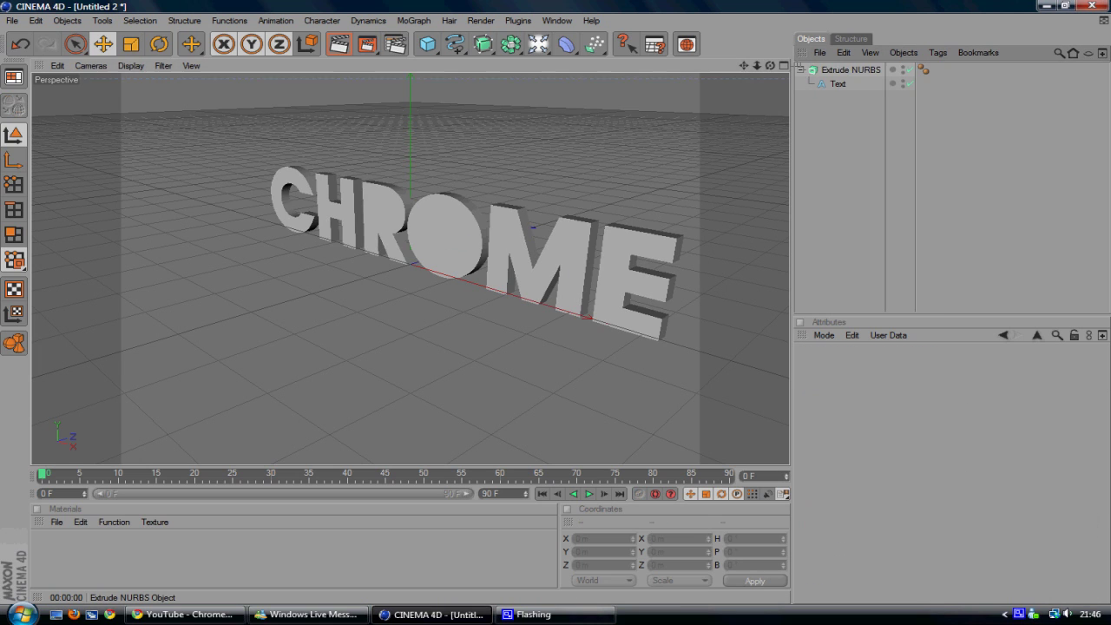
left_click(799, 69)
left_click(835, 70)
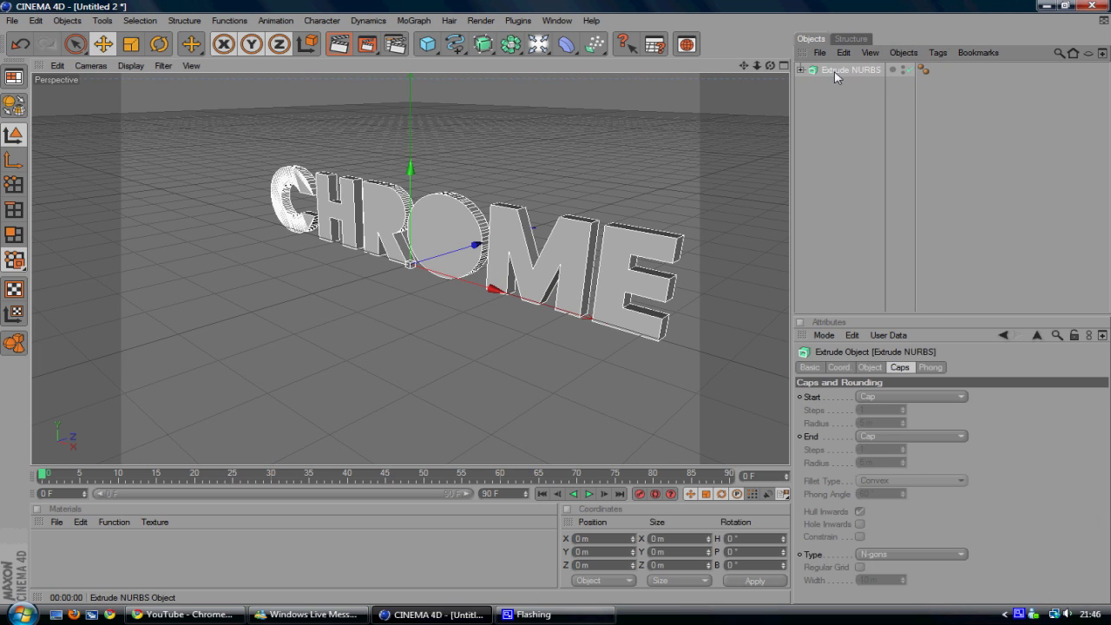
left_click(638, 108)
left_click_drag(427, 44, 560, 83)
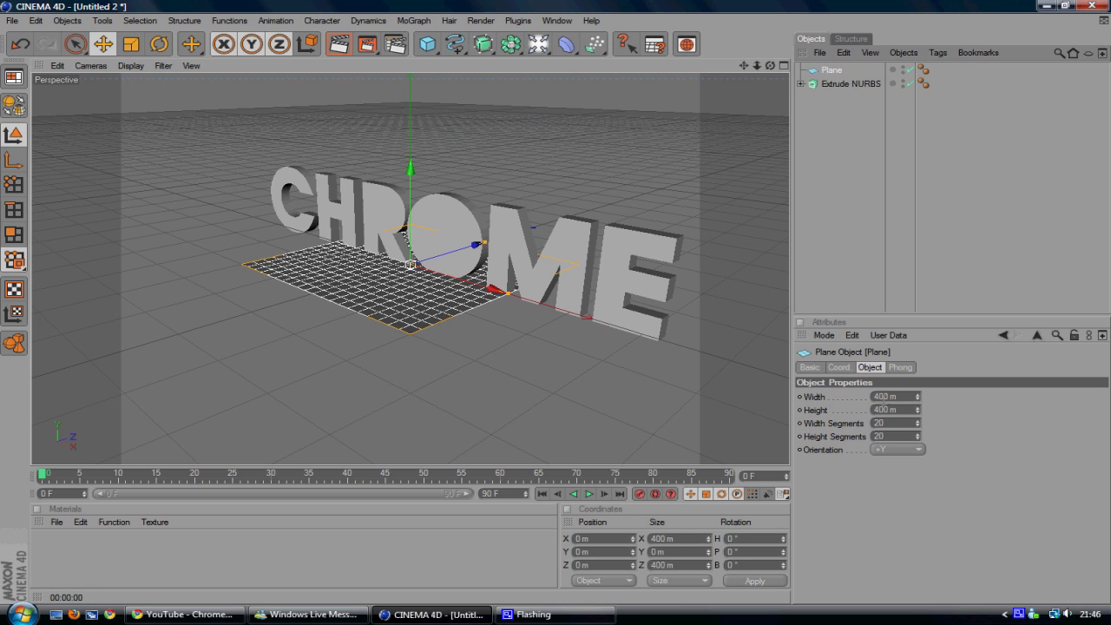
Set the Plane's width and height to 9999999 m
left_click_drag(891, 396, 866, 391)
type("9999999")
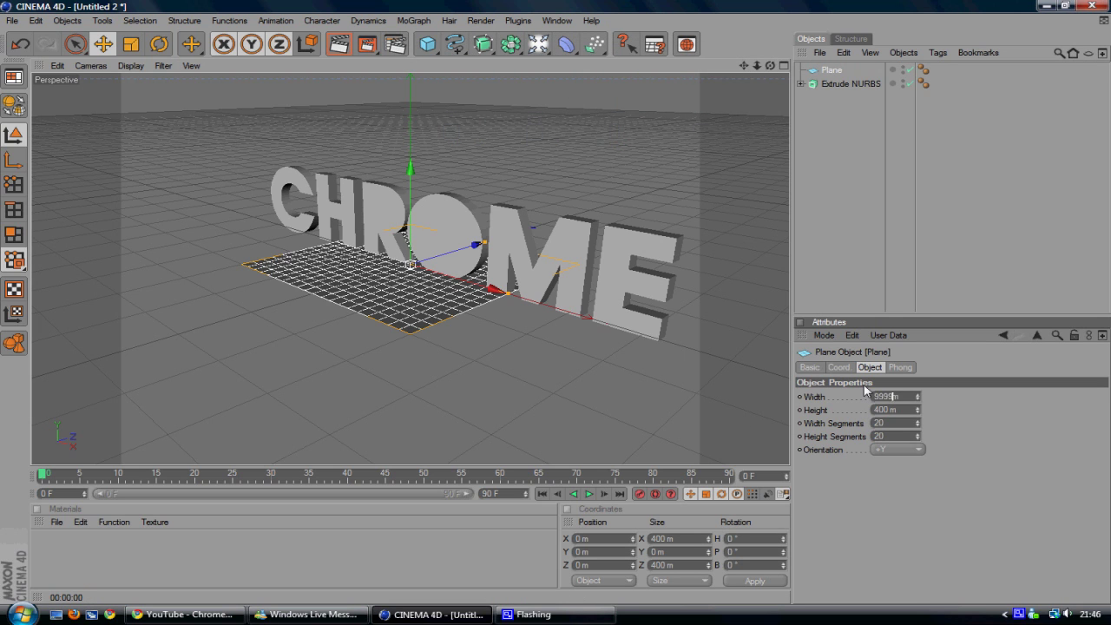
key("Tab")
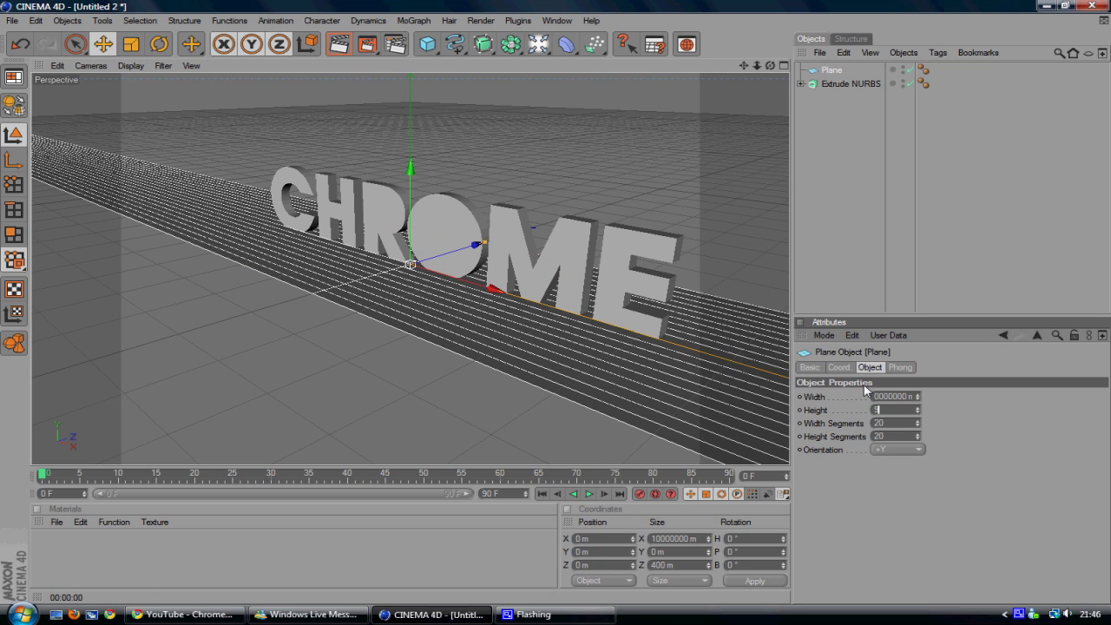
type("9999999")
key("Tab")
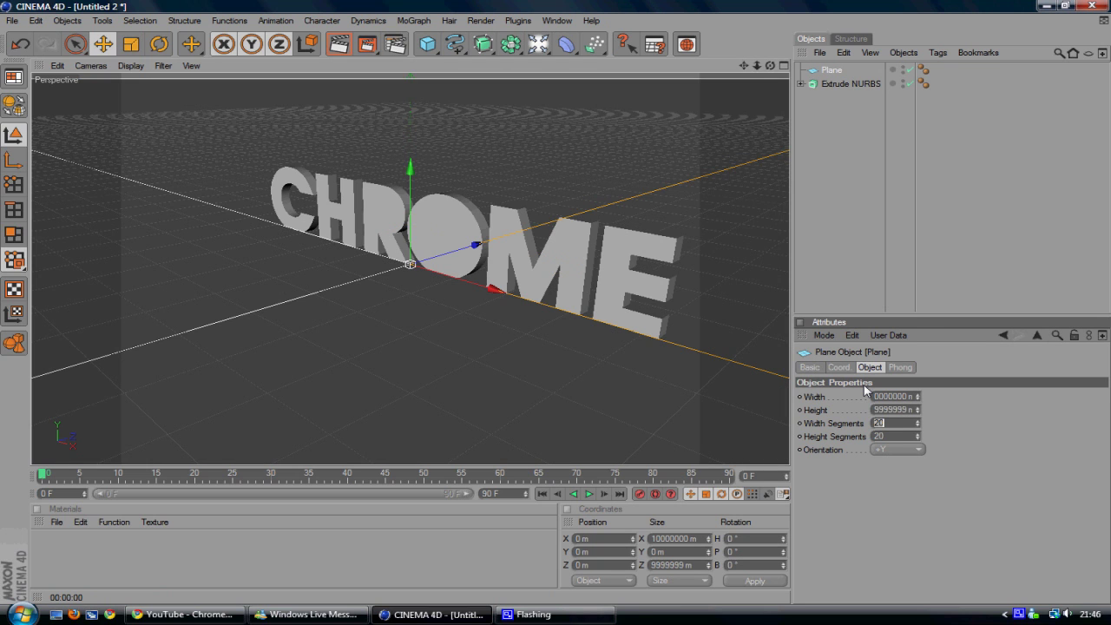
left_click(912, 261)
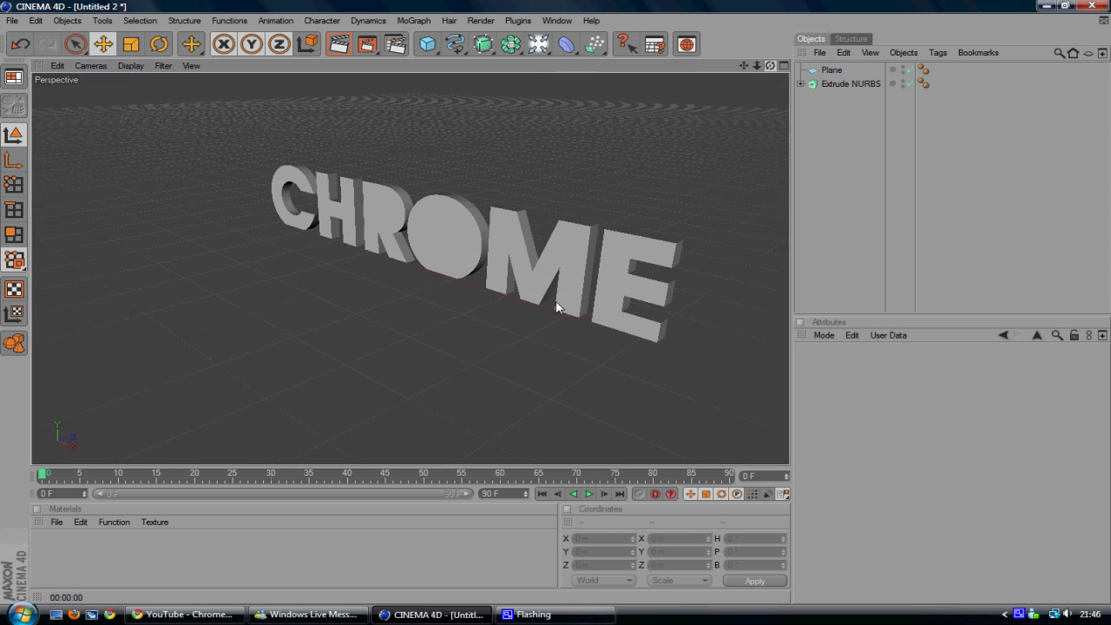
Raise the floor plane to Y −8.394 m and render a preview
left_click(425, 330)
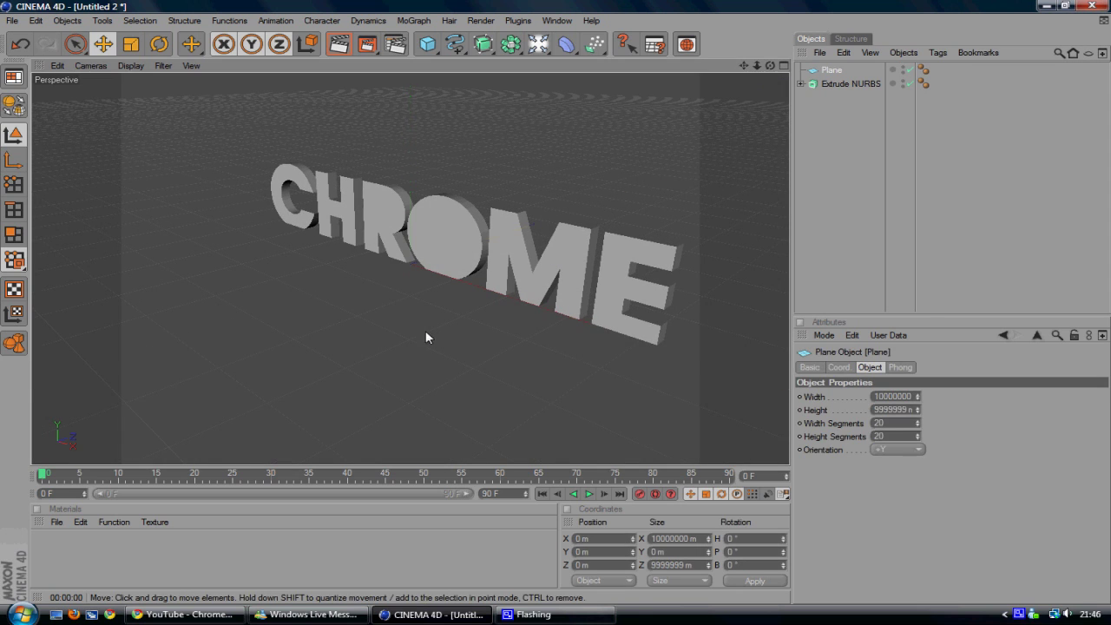
left_click_drag(556, 308, 557, 309)
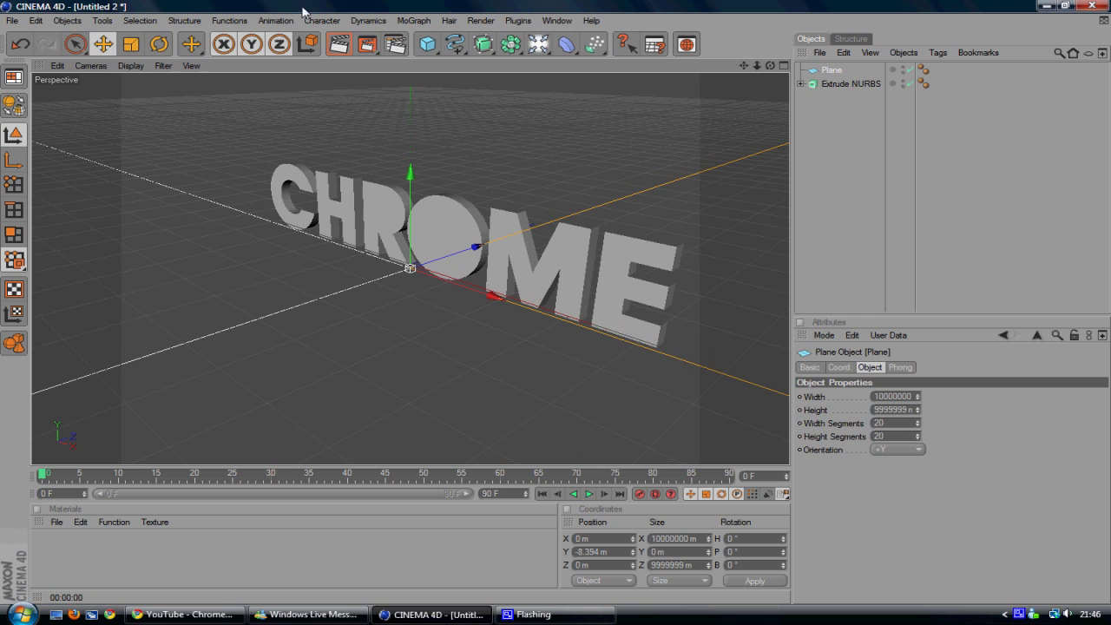
left_click(338, 43)
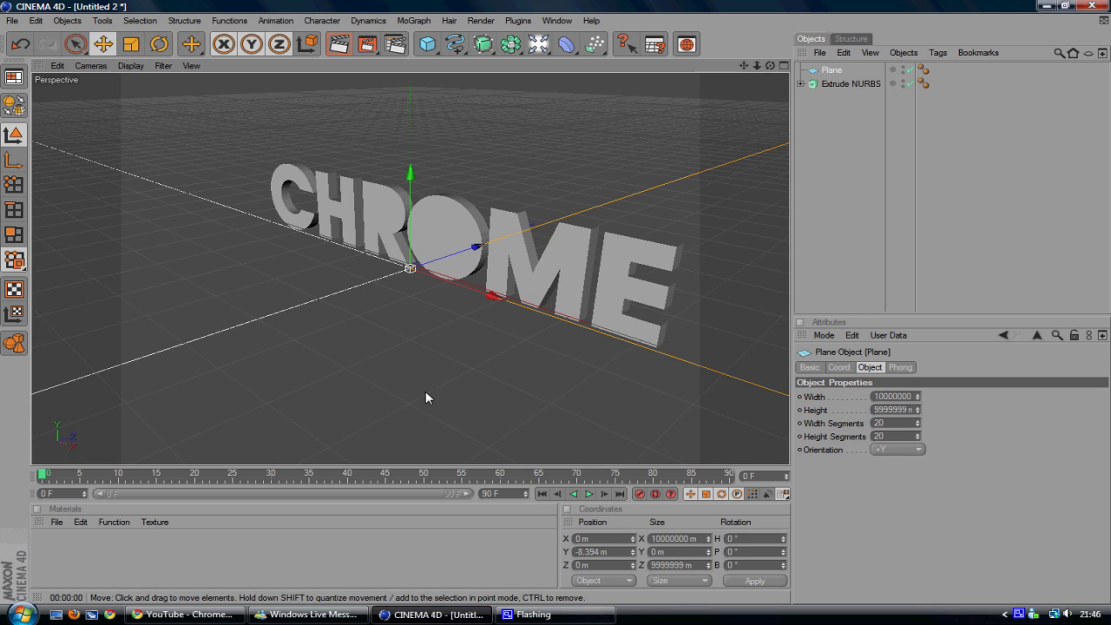
Set the Extrude NURBS Movement Z depth to 80 m
left_click(849, 84)
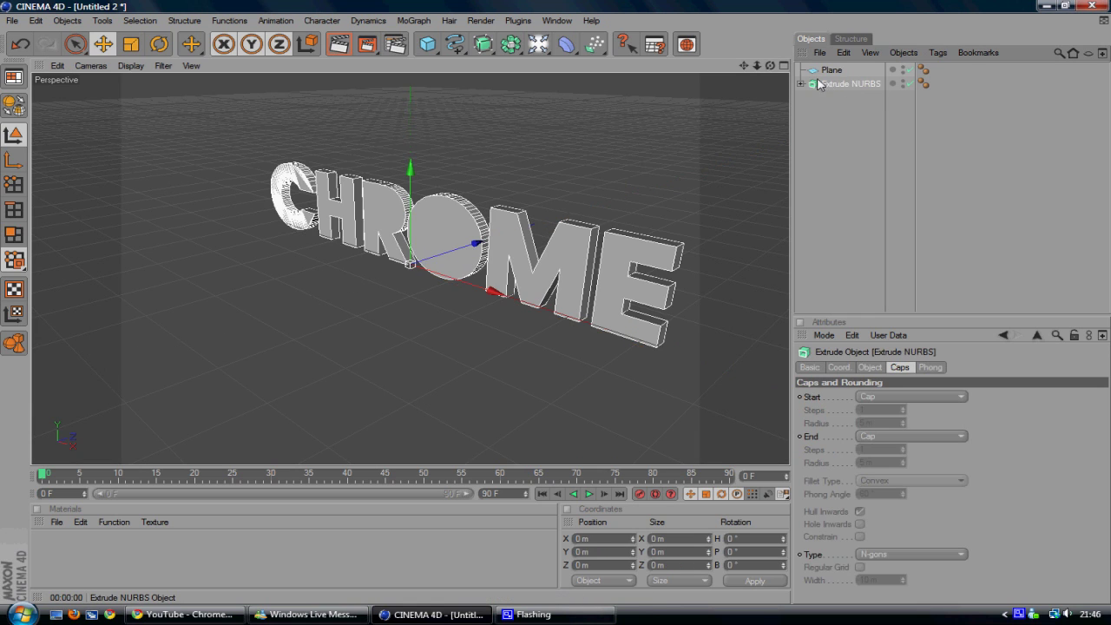
left_click(870, 367)
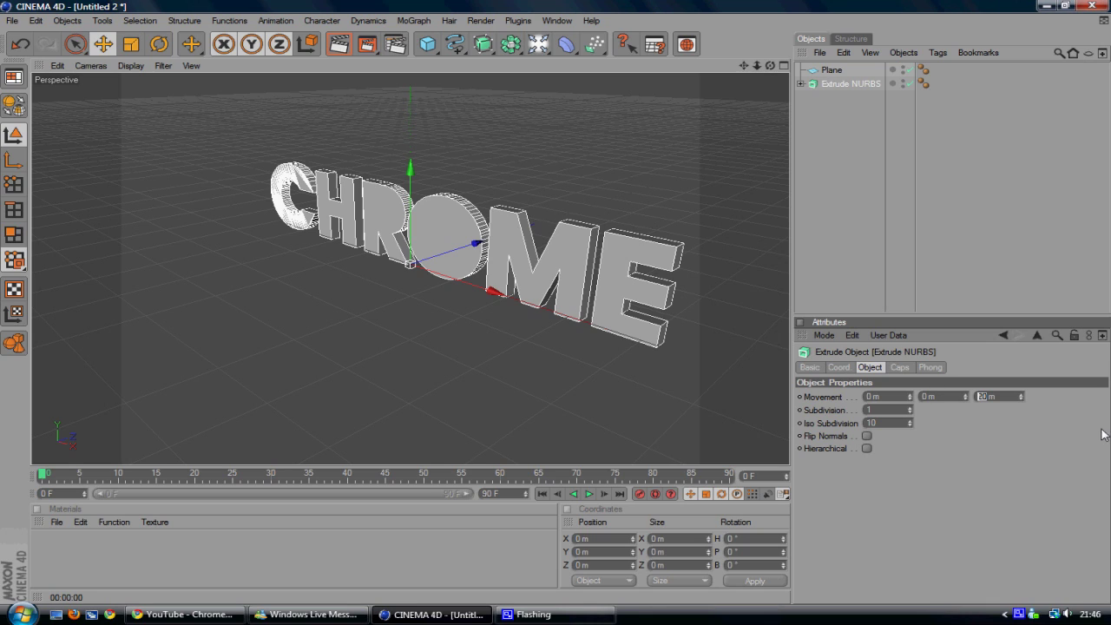
type("80")
key("Return")
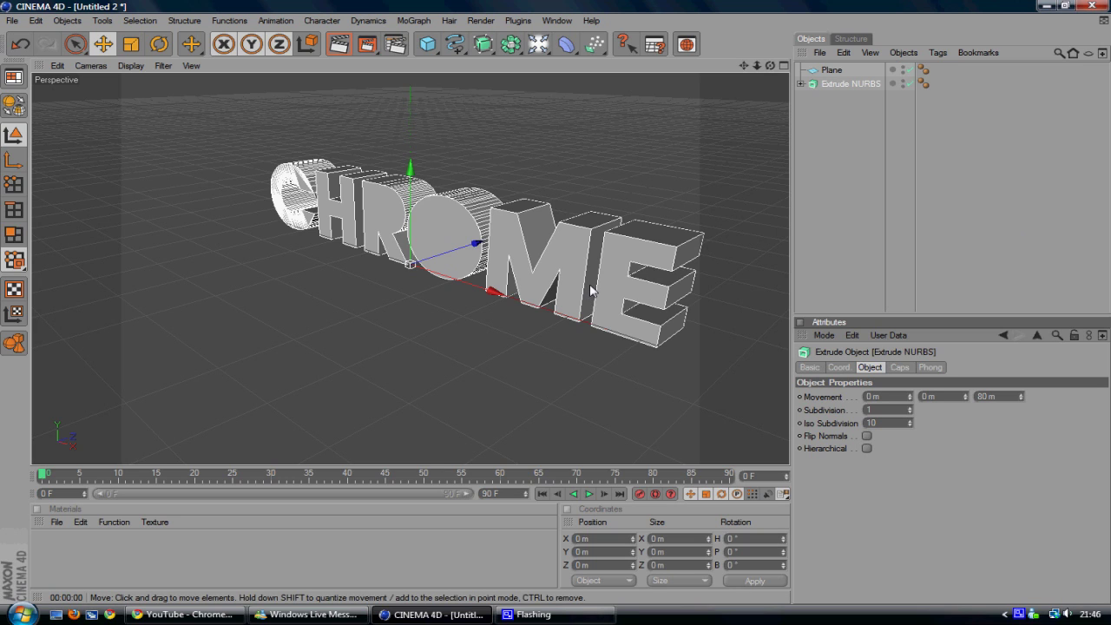
Render a preview of the deeper letters and duplicate the Extrude NURBS object
left_click(332, 52)
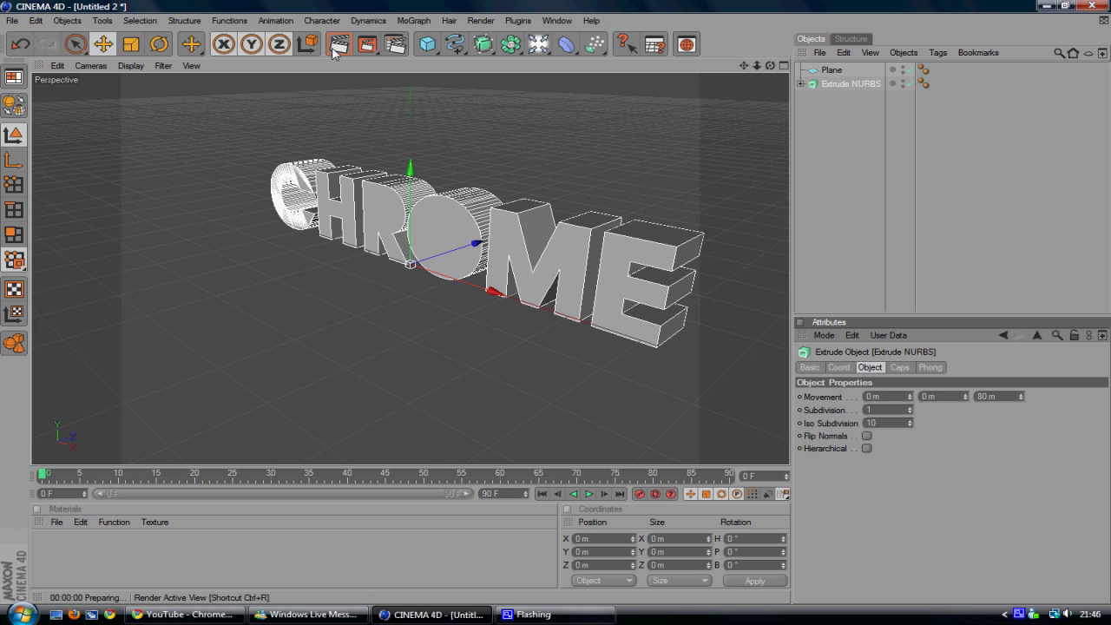
left_click(494, 224)
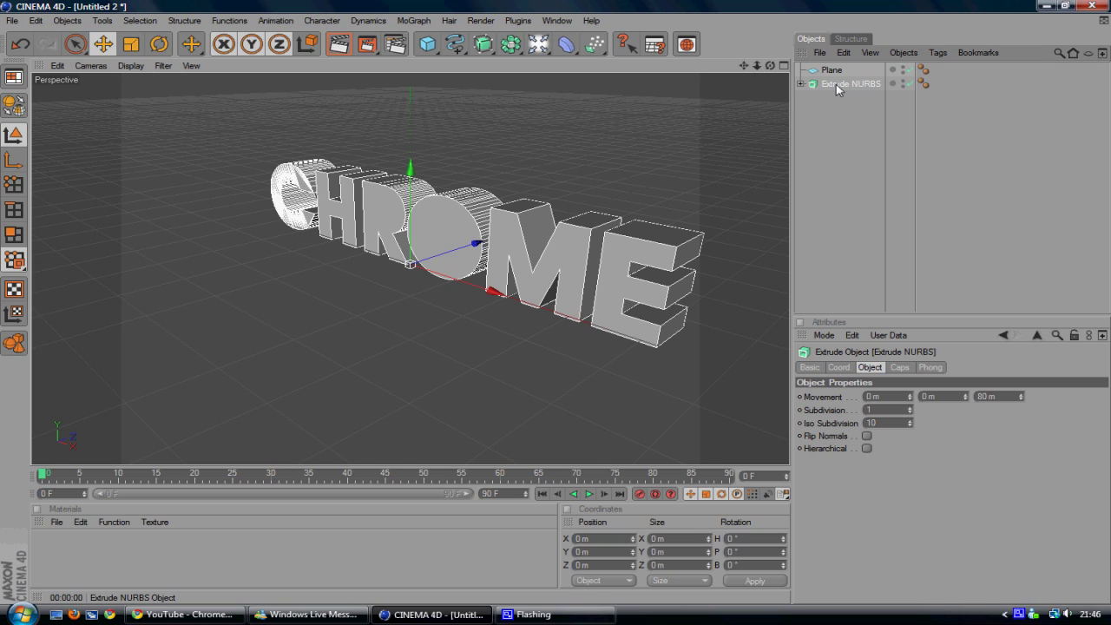
key("ctrl+c")
key("ctrl+v")
Move the Plane below the extrusions and set the original Extrude NURBS depth to 40 m
left_click_drag(836, 87, 831, 103)
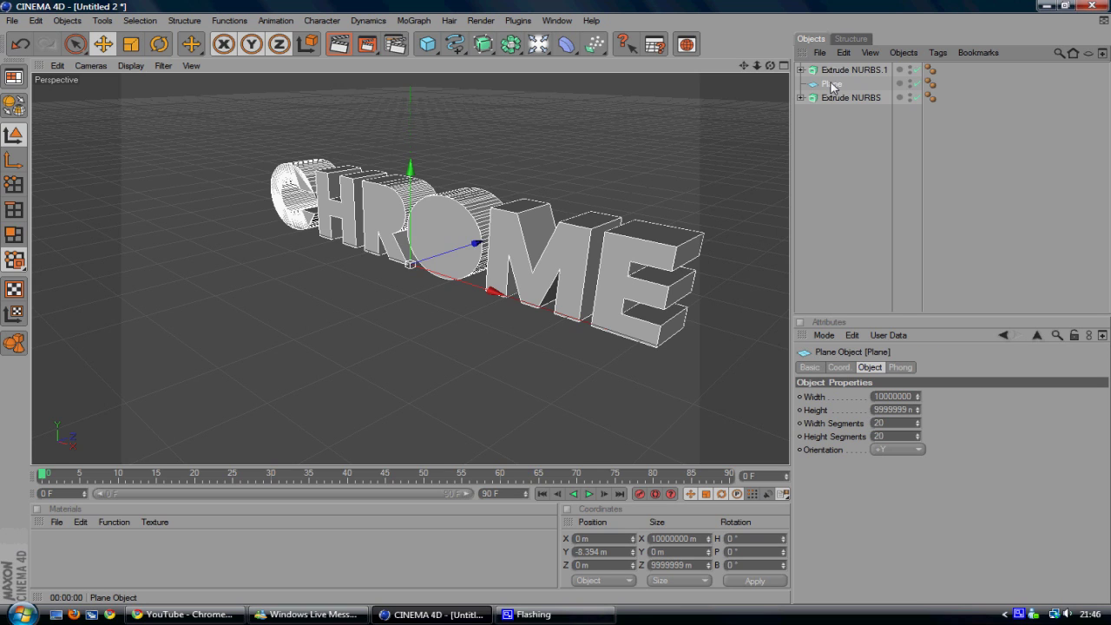
left_click(842, 52)
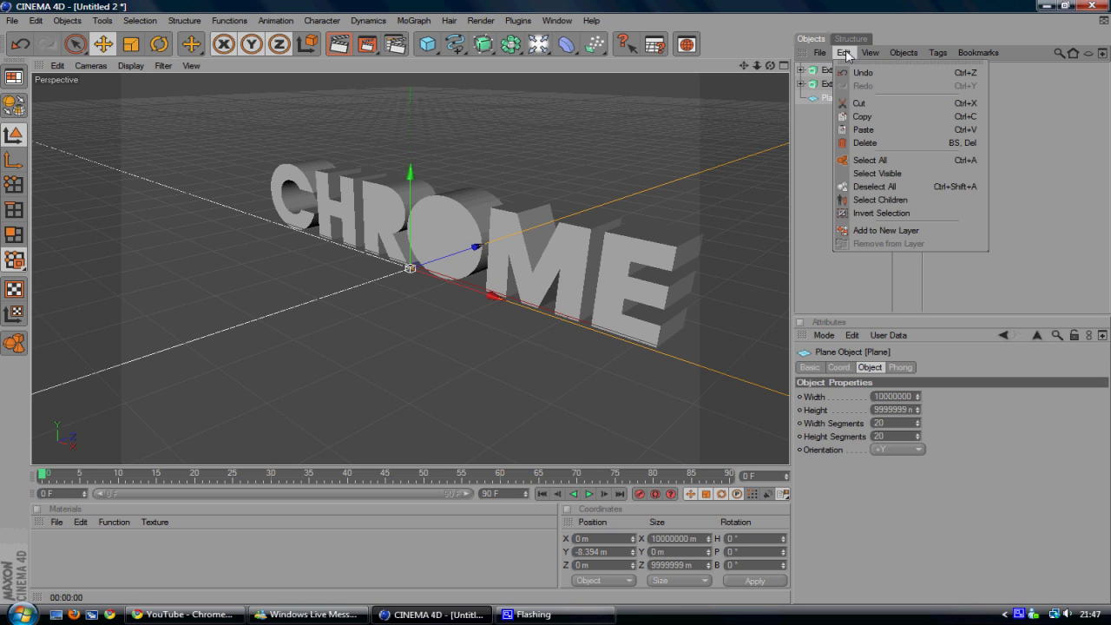
left_click(822, 120)
left_click(832, 70)
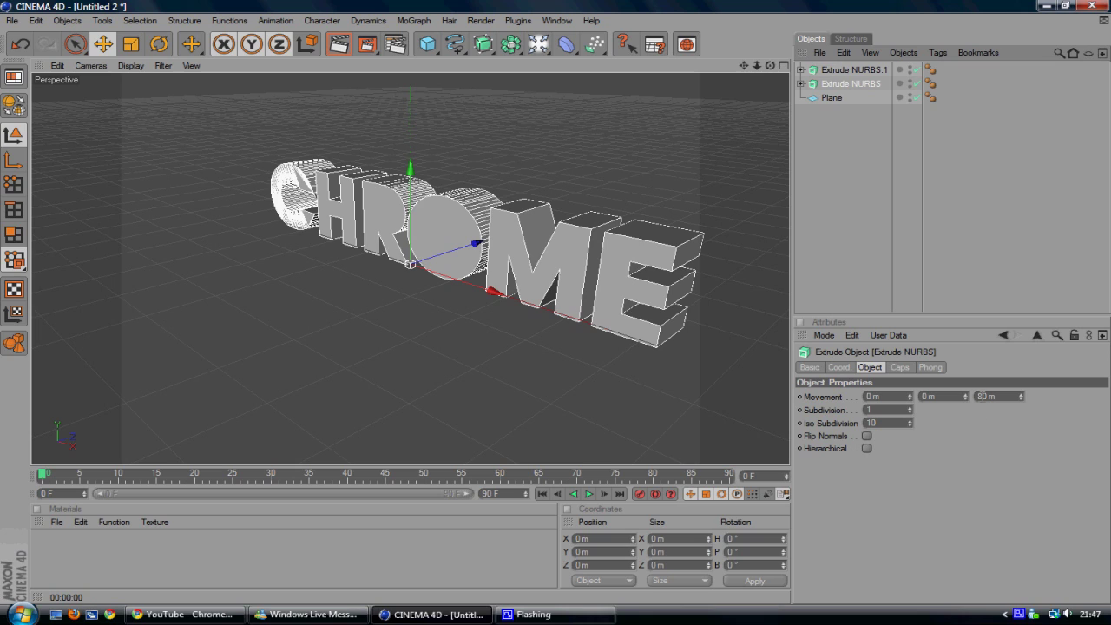
double_click(984, 396)
type("4")
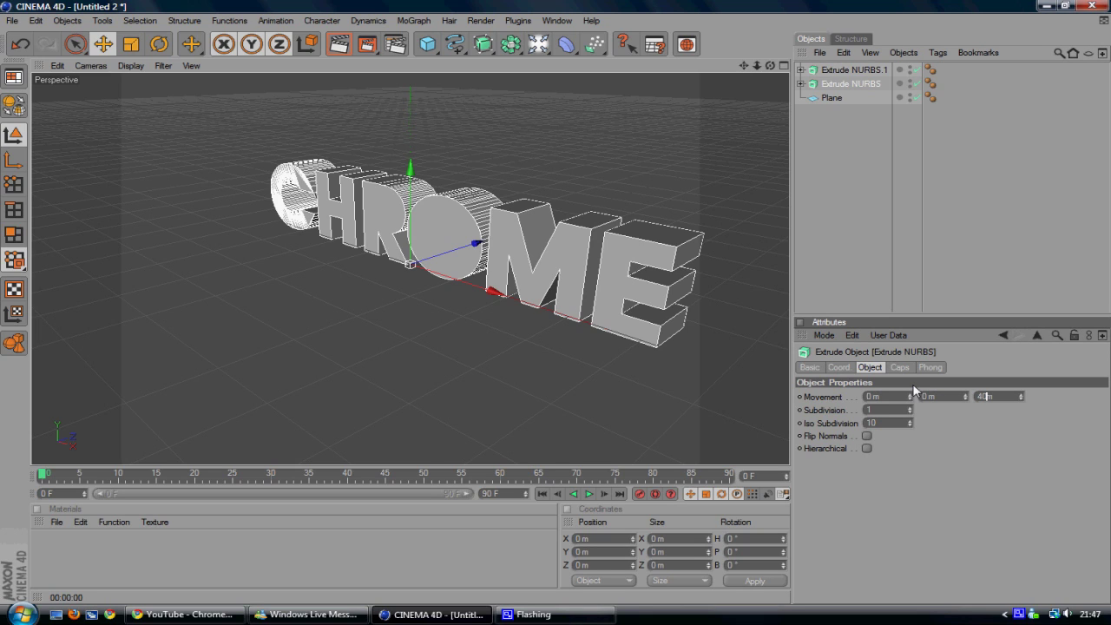
key("Return")
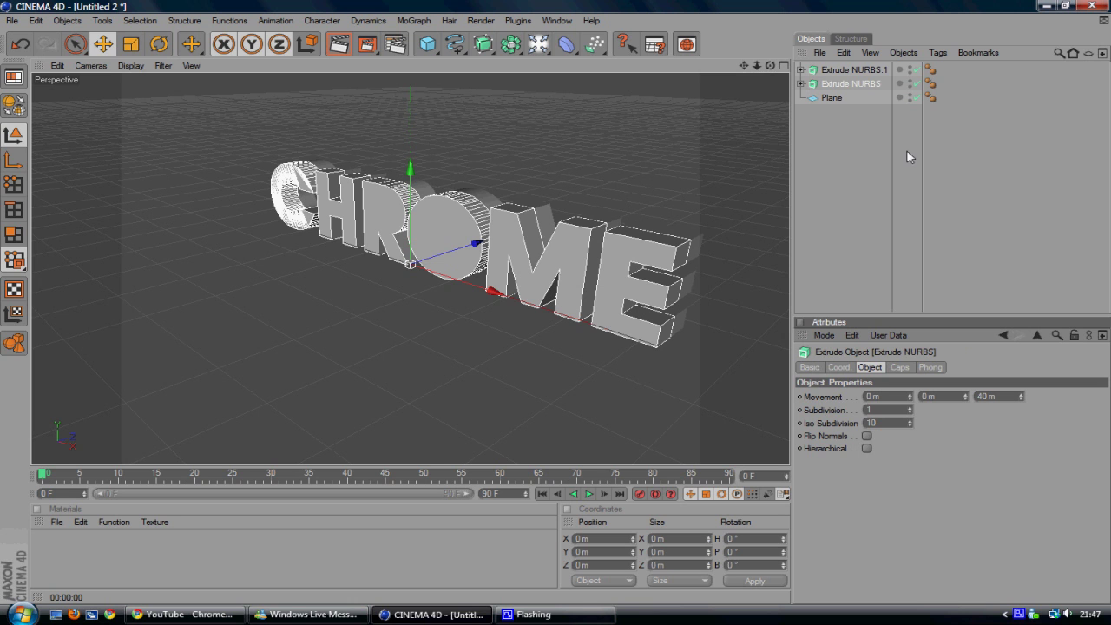
Shift the 40 m extrusion to Z 19.47 m and render the layered text
left_click_drag(770, 66, 555, 304)
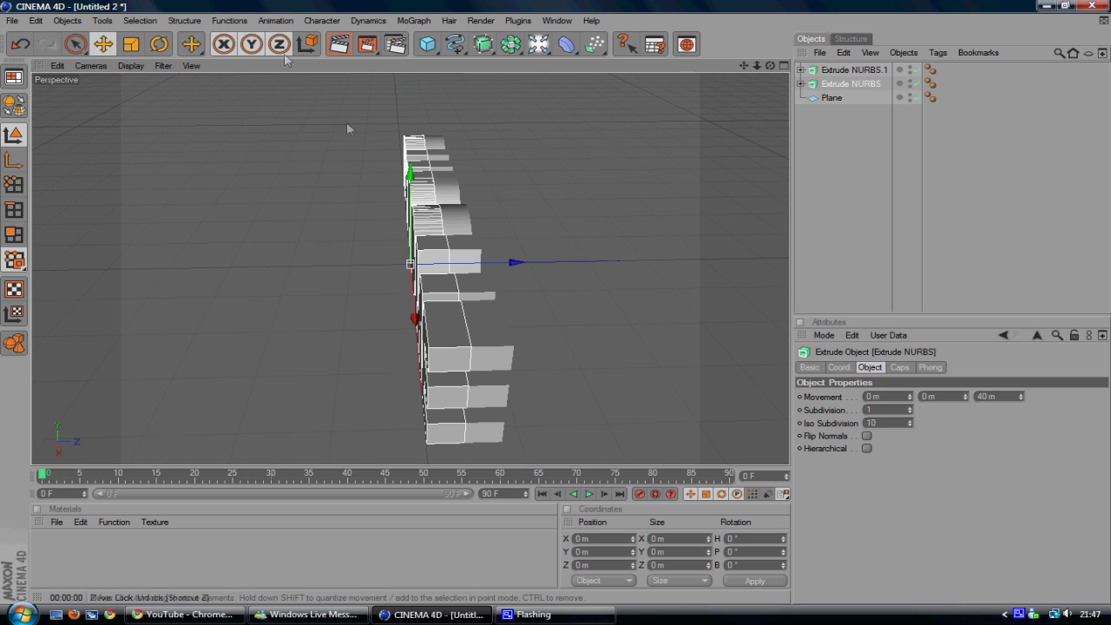
left_click_drag(512, 260, 555, 301)
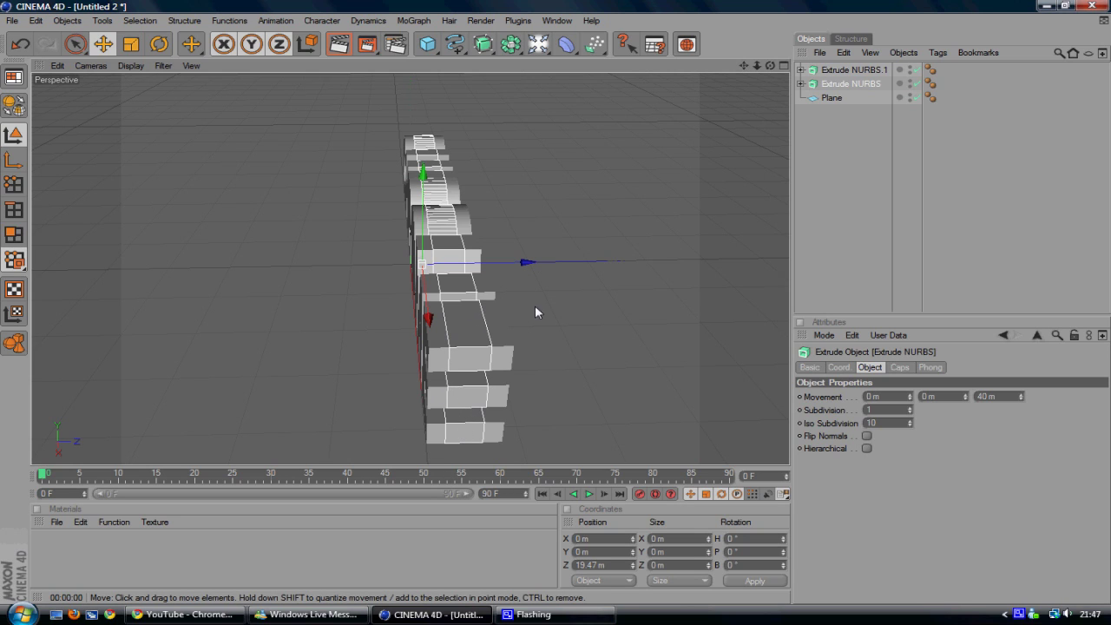
mouse_move(530, 262)
left_mouse_down()
mouse_move(556, 308)
mouse_move(531, 262)
left_mouse_up()
mouse_move(556, 301)
left_mouse_down("alt")
mouse_move(525, 304)
mouse_move(555, 301)
left_mouse_up("alt")
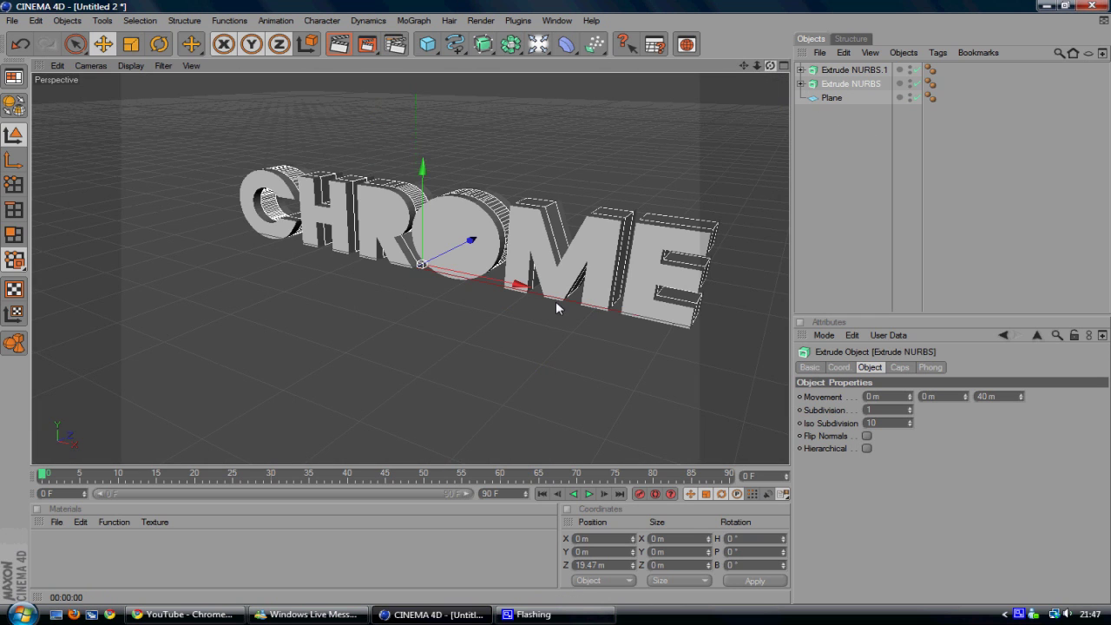
left_click(336, 46)
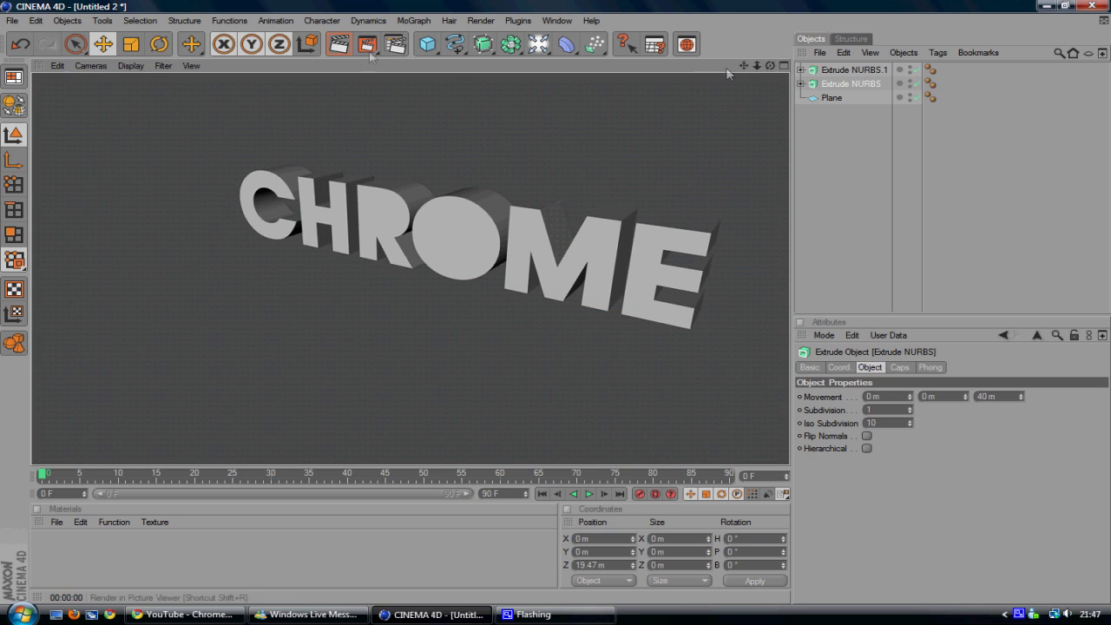
left_click(851, 159)
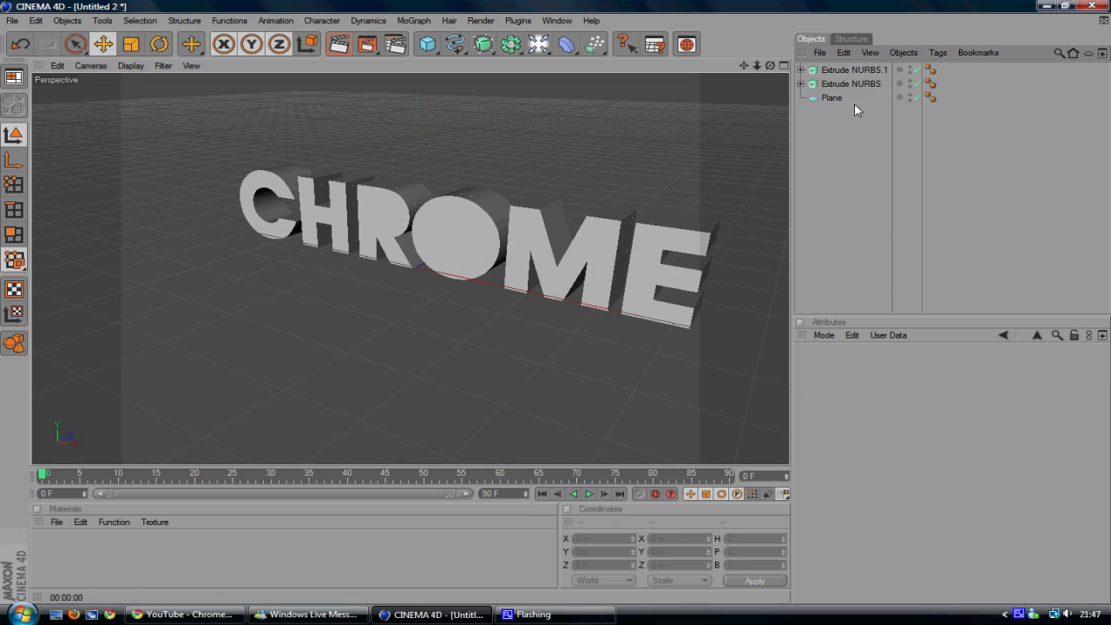
left_click(851, 84)
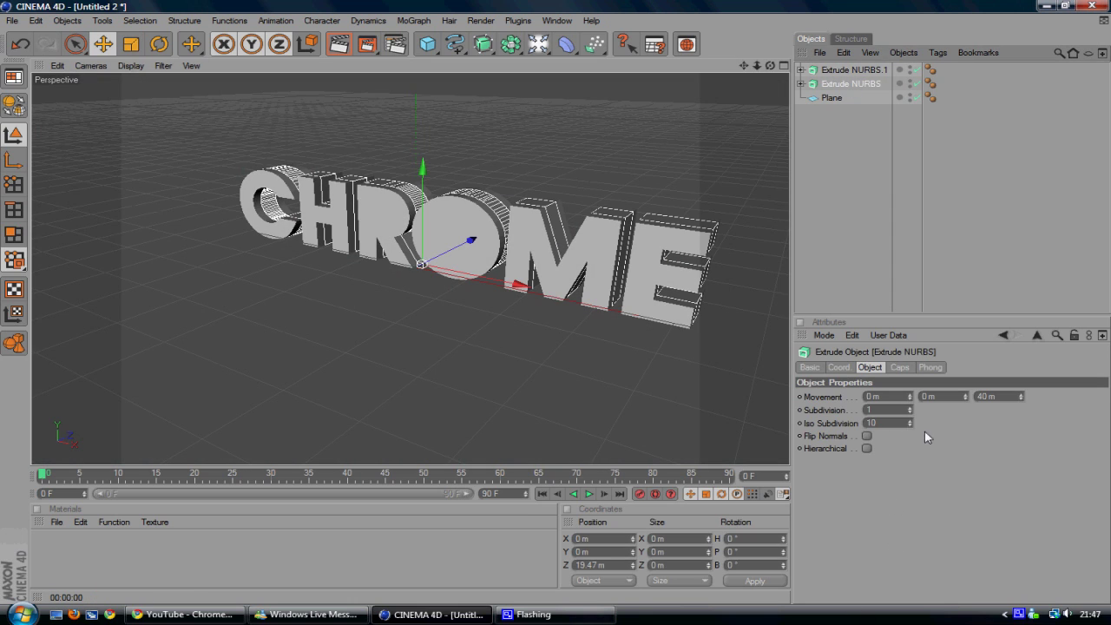
Set Start and End caps to Fillet Cap with 10 m radius, then render a preview
left_click(898, 368)
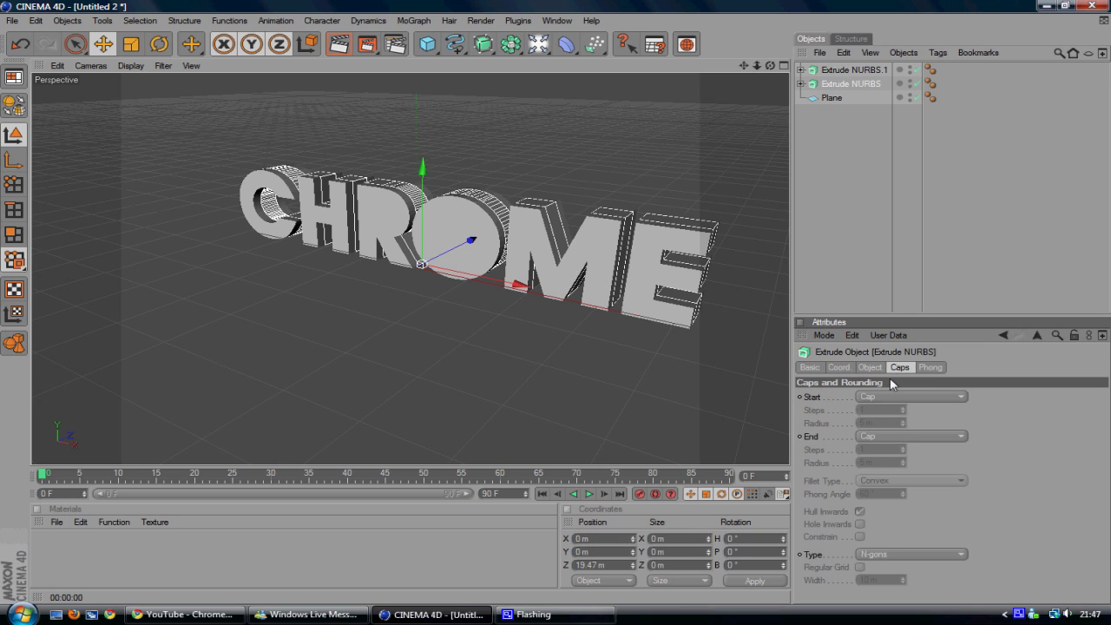
left_click(880, 396)
left_click(882, 450)
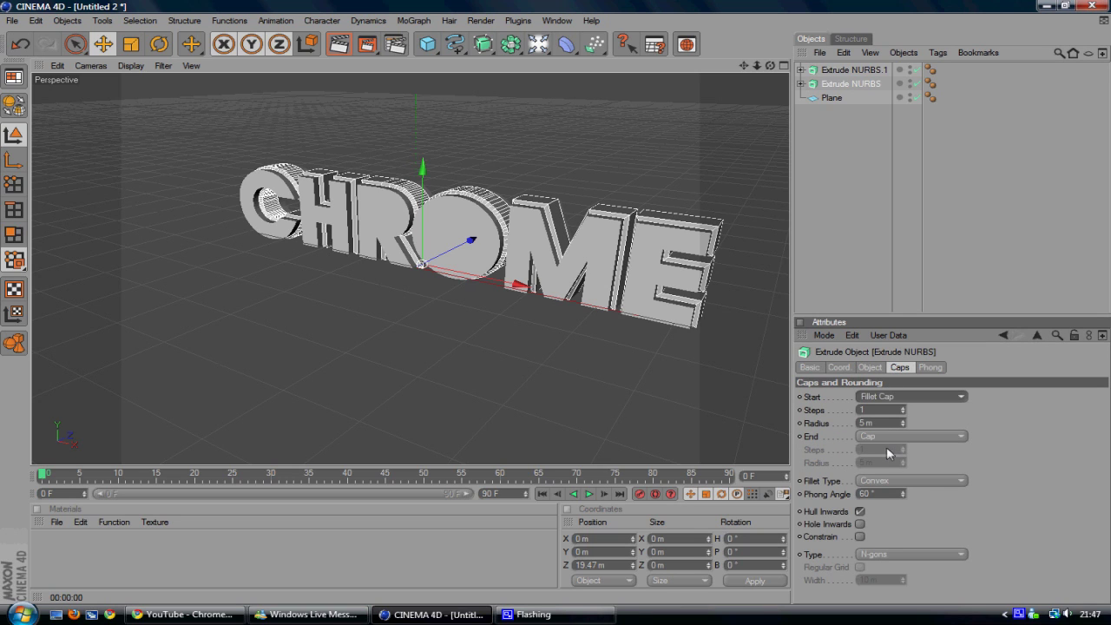
left_click(883, 437)
left_click(884, 488)
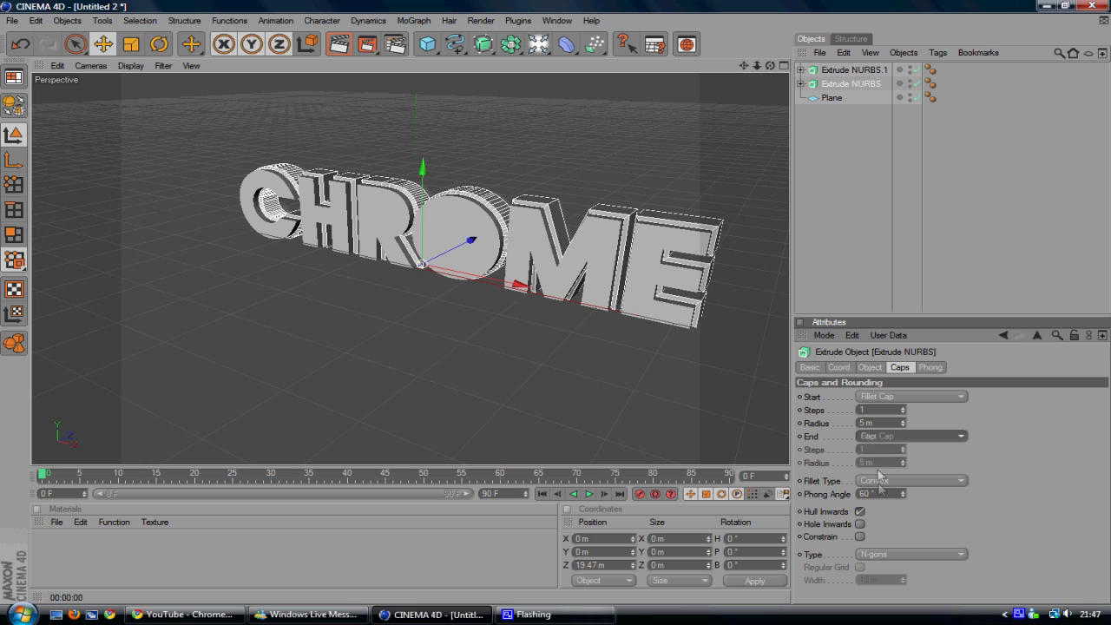
left_click(862, 422)
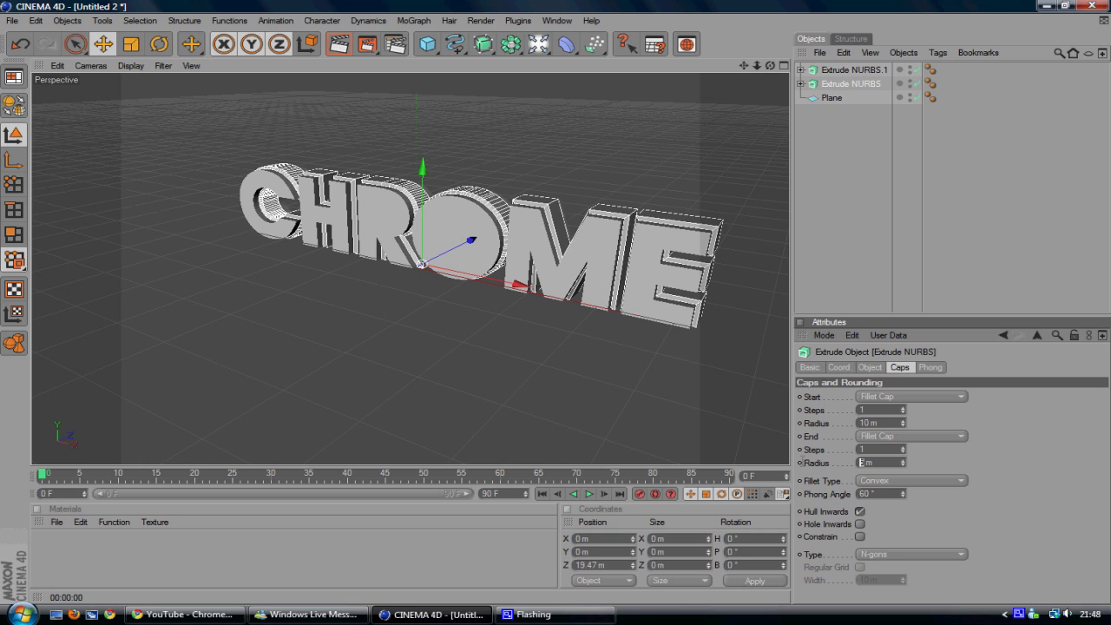
type("10")
key("Return")
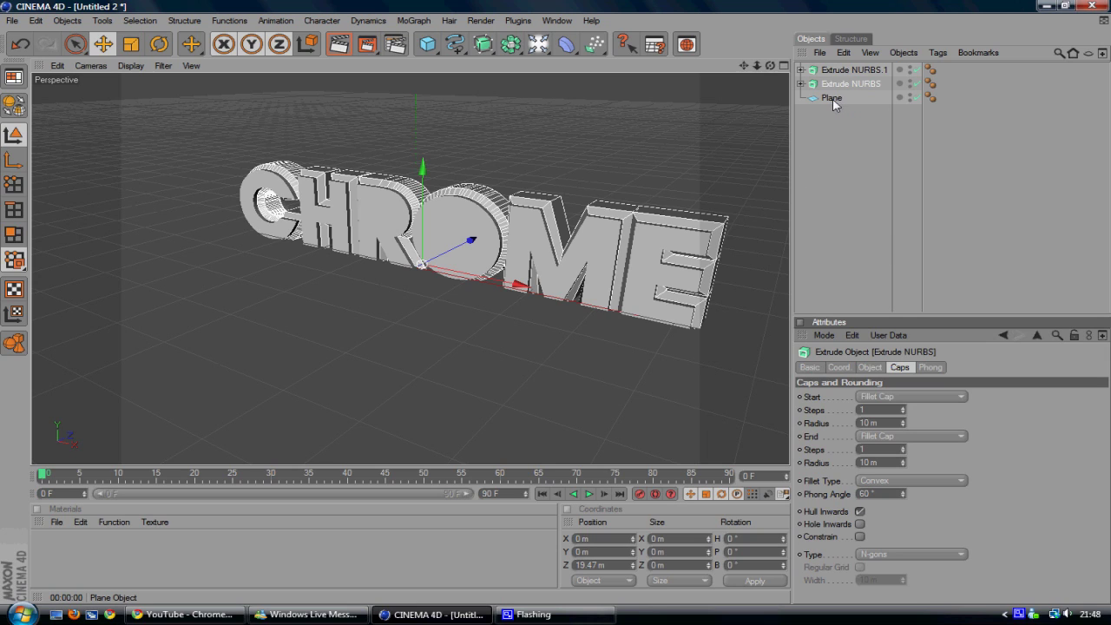
left_click(338, 49)
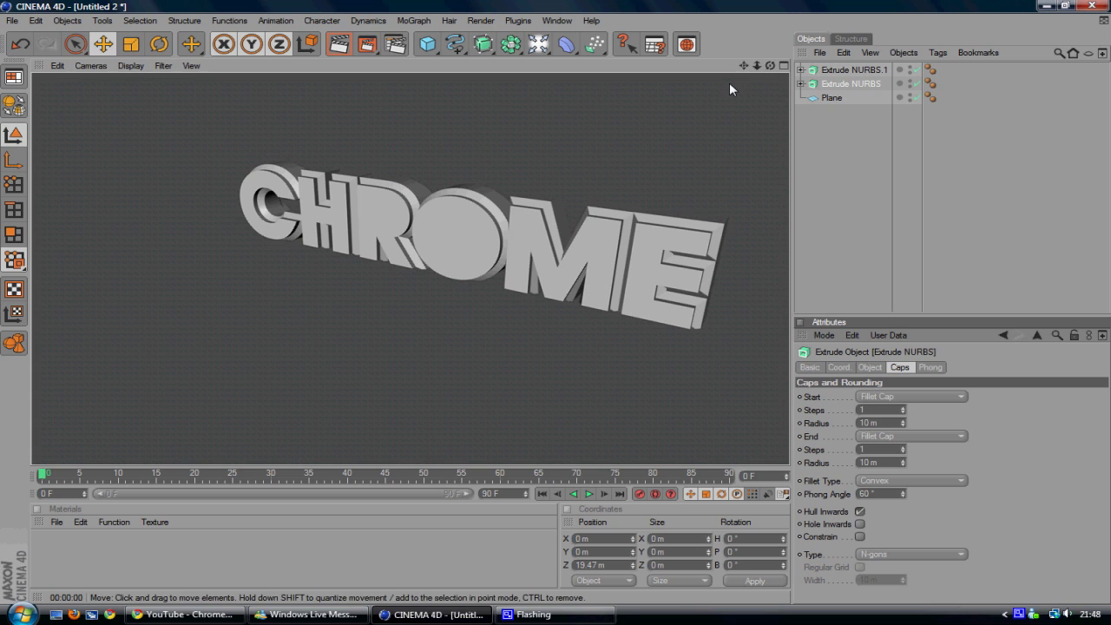
Create a new material, Mat, and open it in the Material Editor
double_click(39, 552)
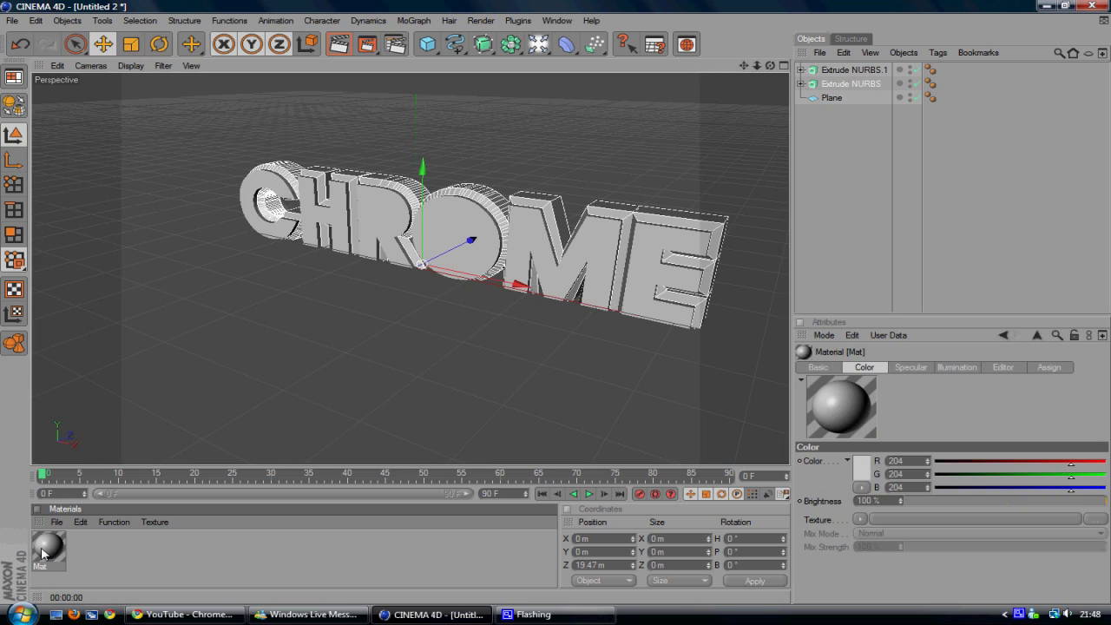
double_click(41, 552)
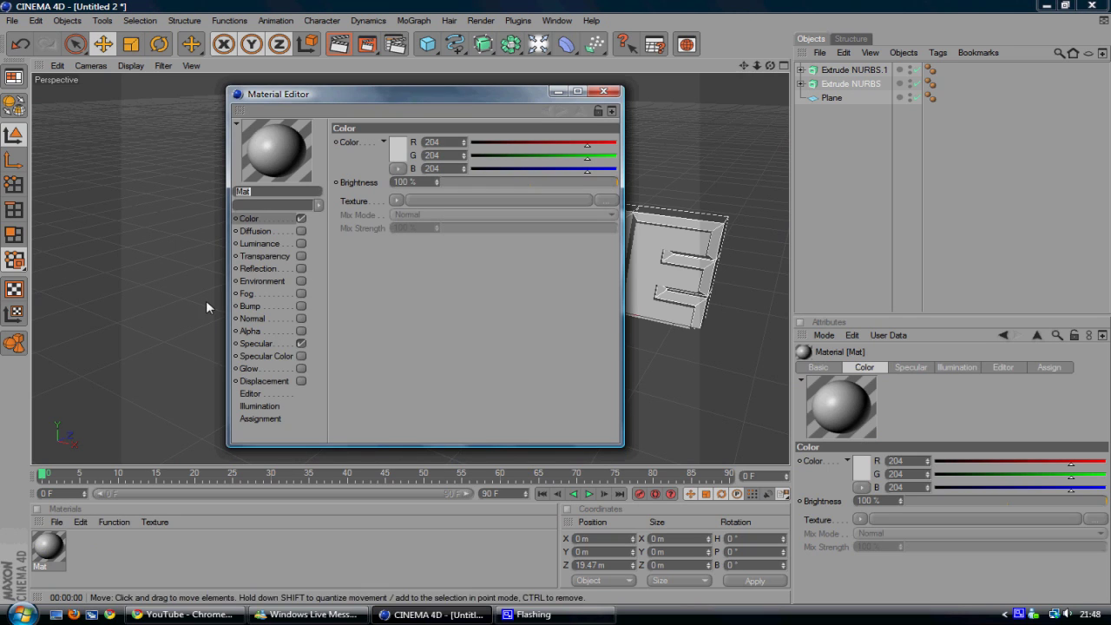
left_click(261, 256)
left_click(256, 269)
left_click(257, 244)
left_click(253, 232)
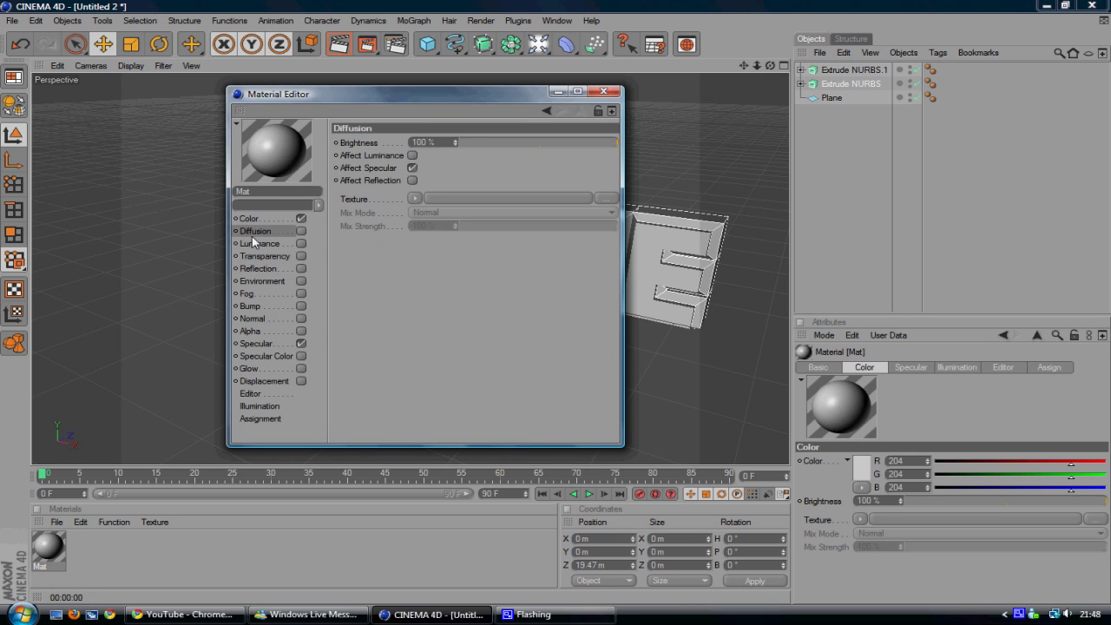
left_click(251, 220)
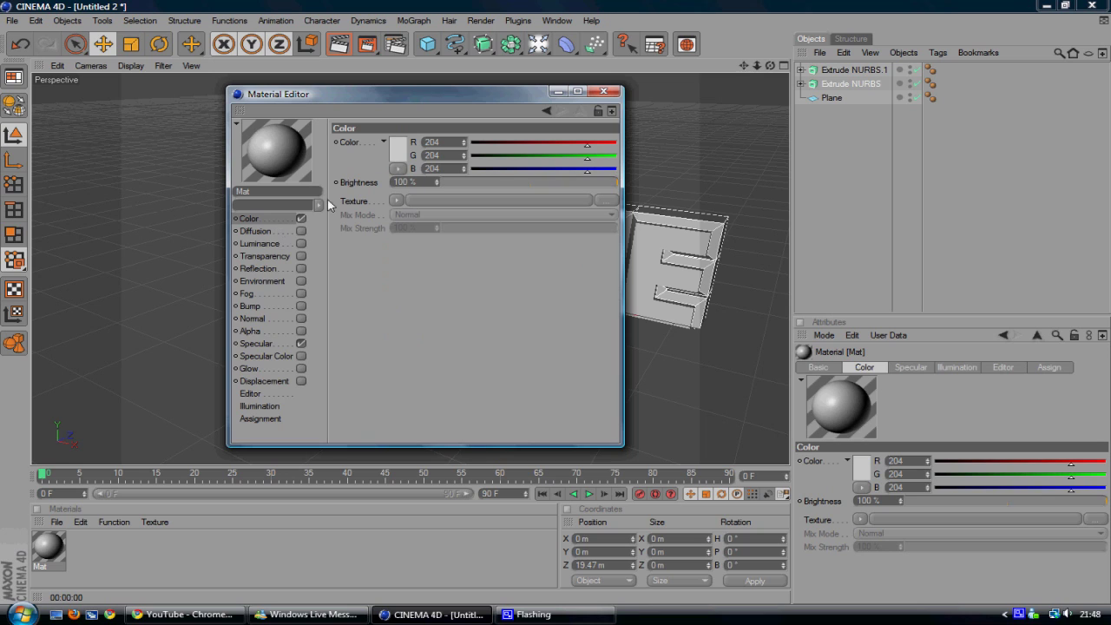
Colour Mat dark grey (RGB 76) and apply it to the front text, Extrude NURBS.1
left_click(396, 155)
left_click_drag(382, 158, 291, 164)
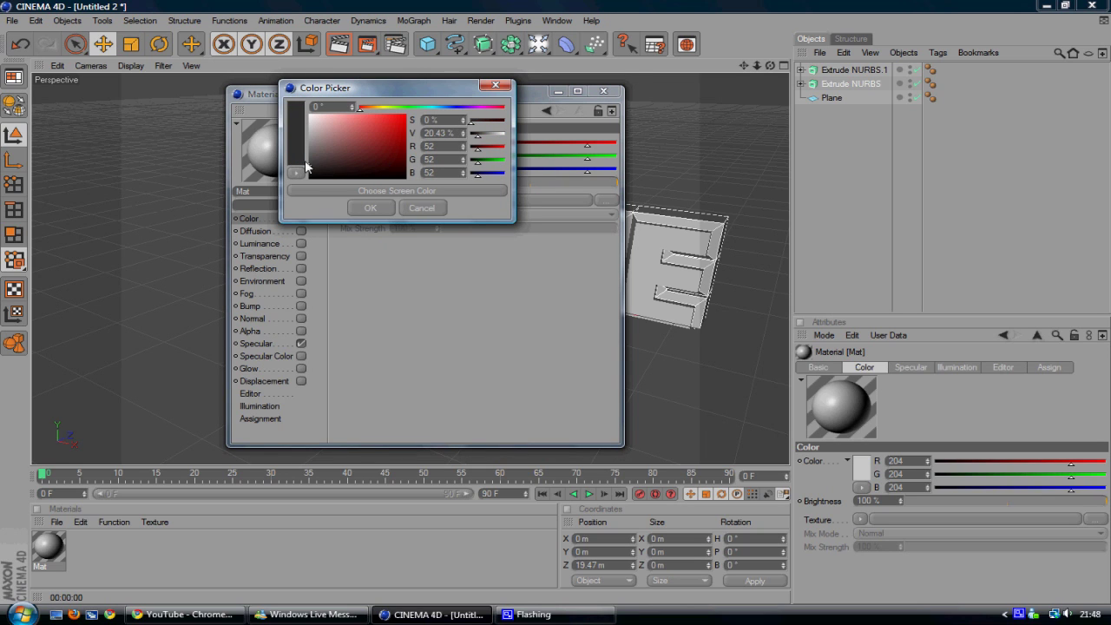
left_click_drag(318, 160, 300, 160)
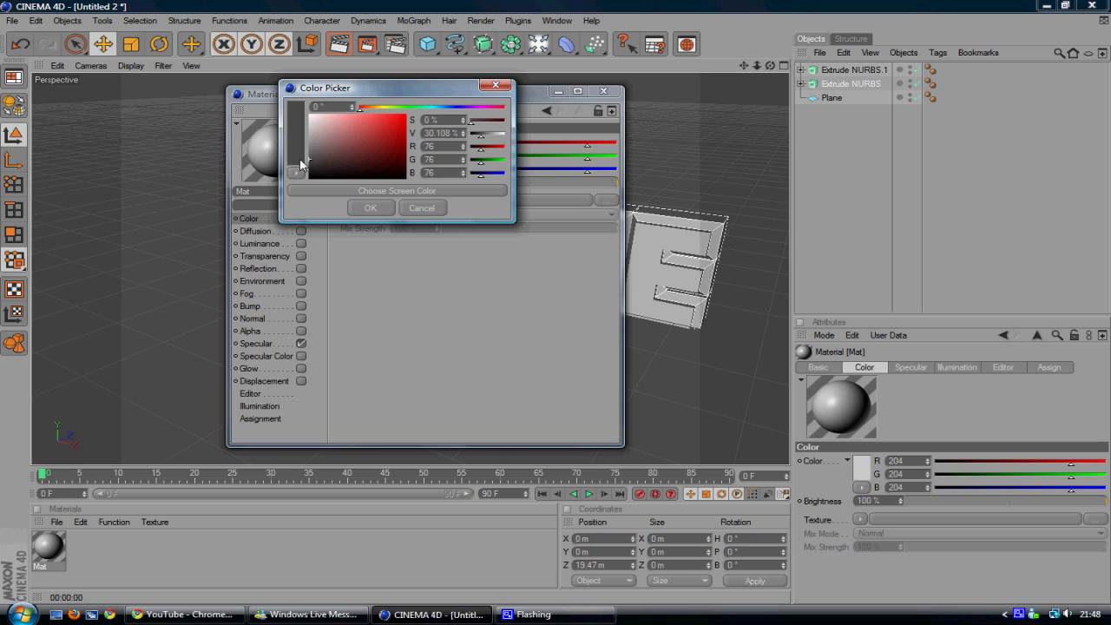
left_click(367, 208)
left_click(604, 90)
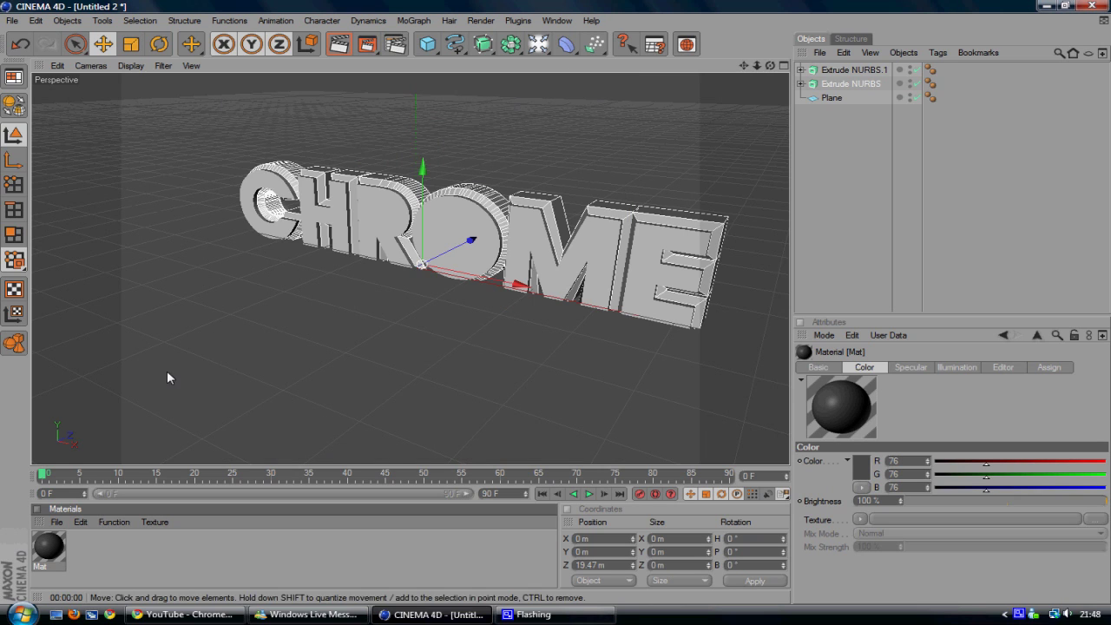
left_click_drag(404, 297, 433, 250)
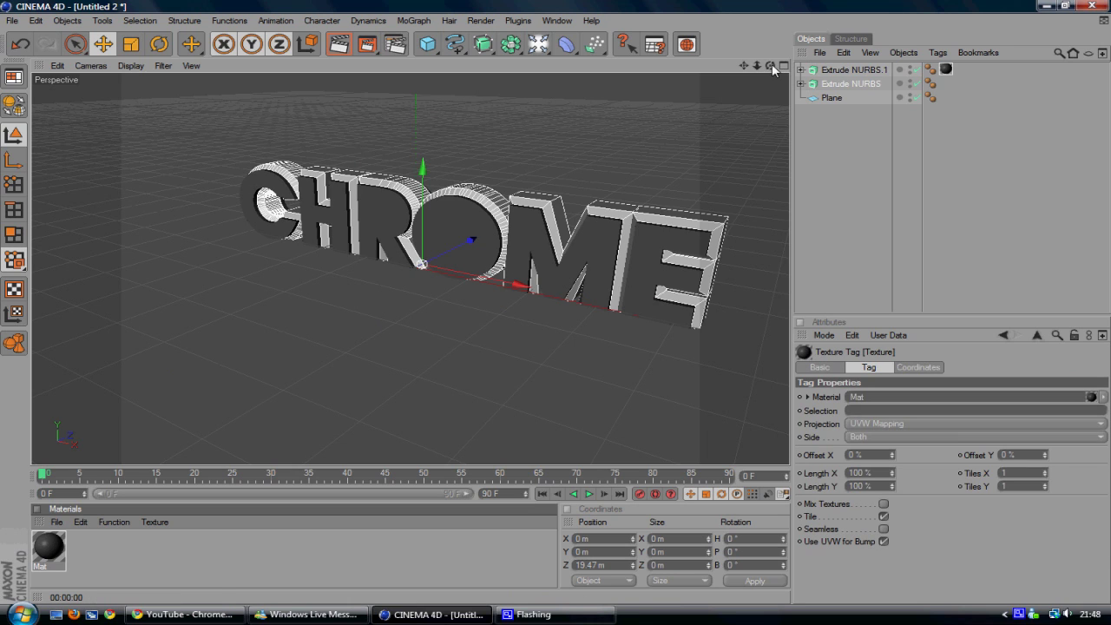
Render a preview of the grey text and create a new Nukei shader material
left_click(337, 44)
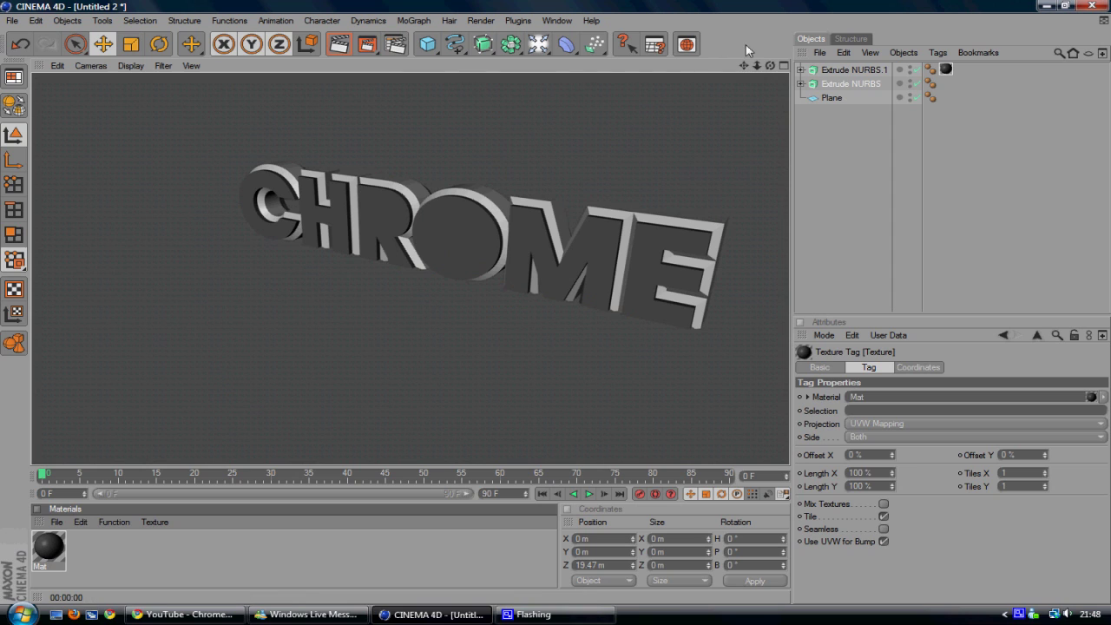
left_click(56, 521)
mouse_move(83, 374)
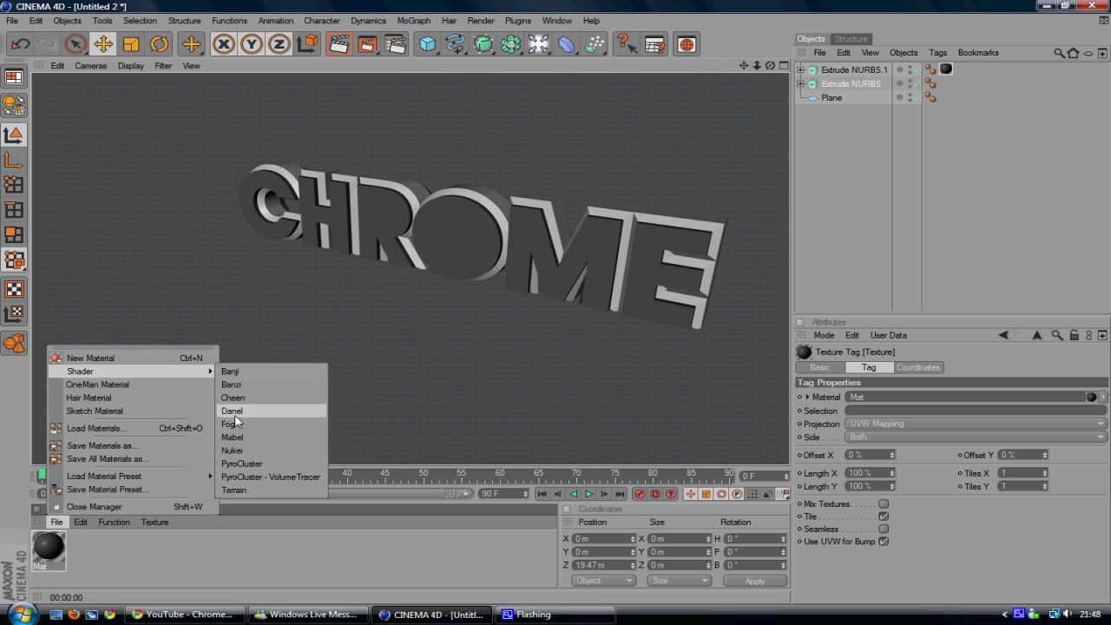
left_click(232, 451)
Apply the blue Nukei material to the original Extrude NURBS and render a preview
left_click_drag(63, 555, 55, 542)
left_click_drag(274, 317, 415, 202)
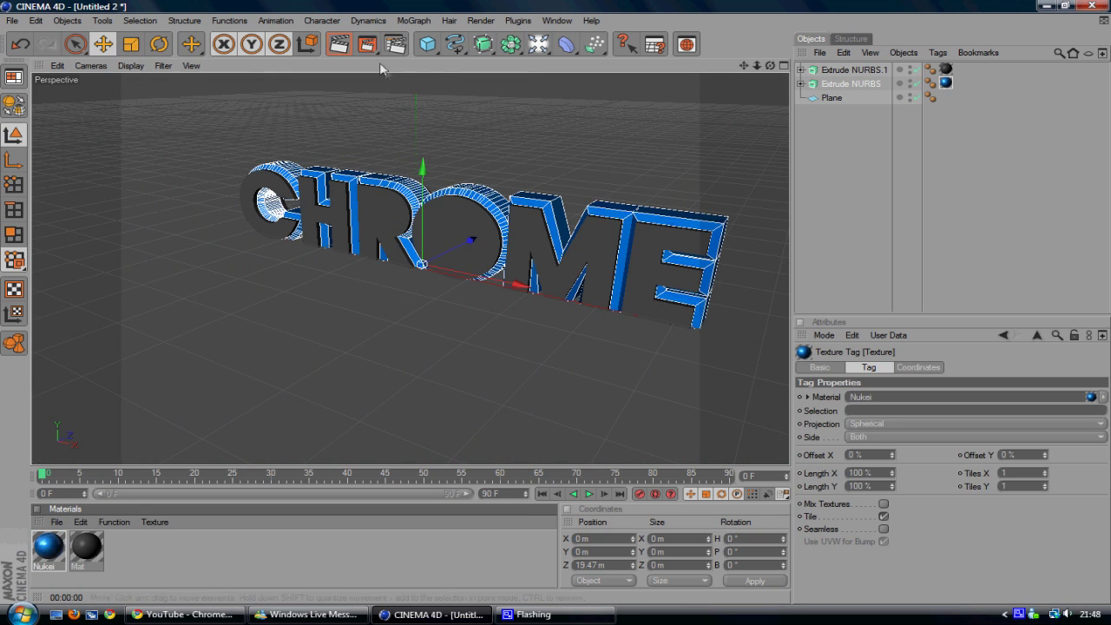
left_click(339, 45)
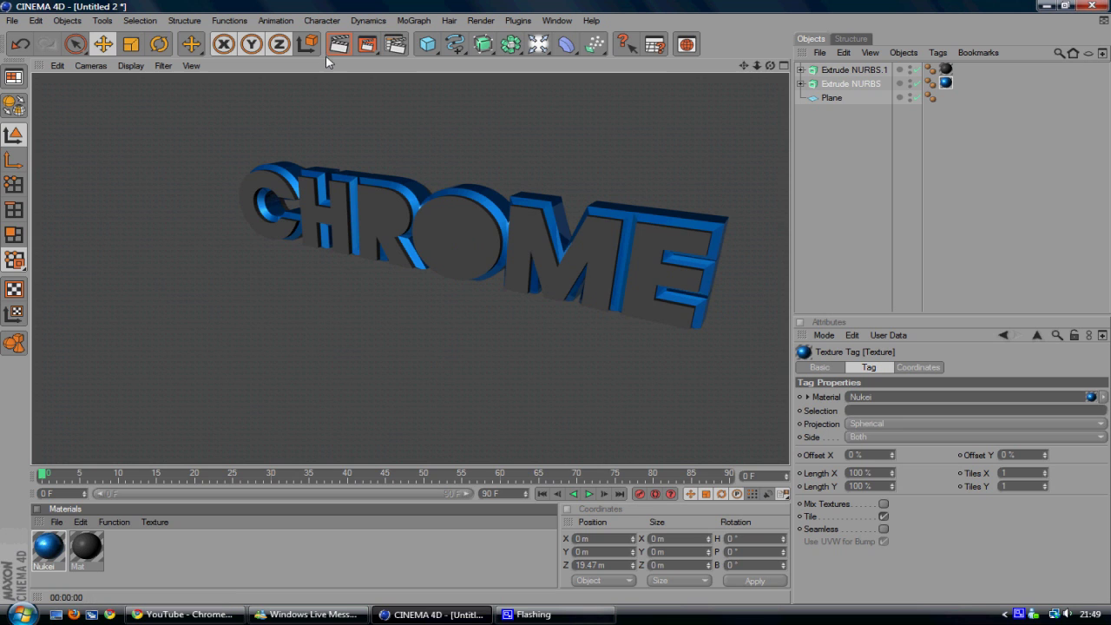
left_click(441, 138)
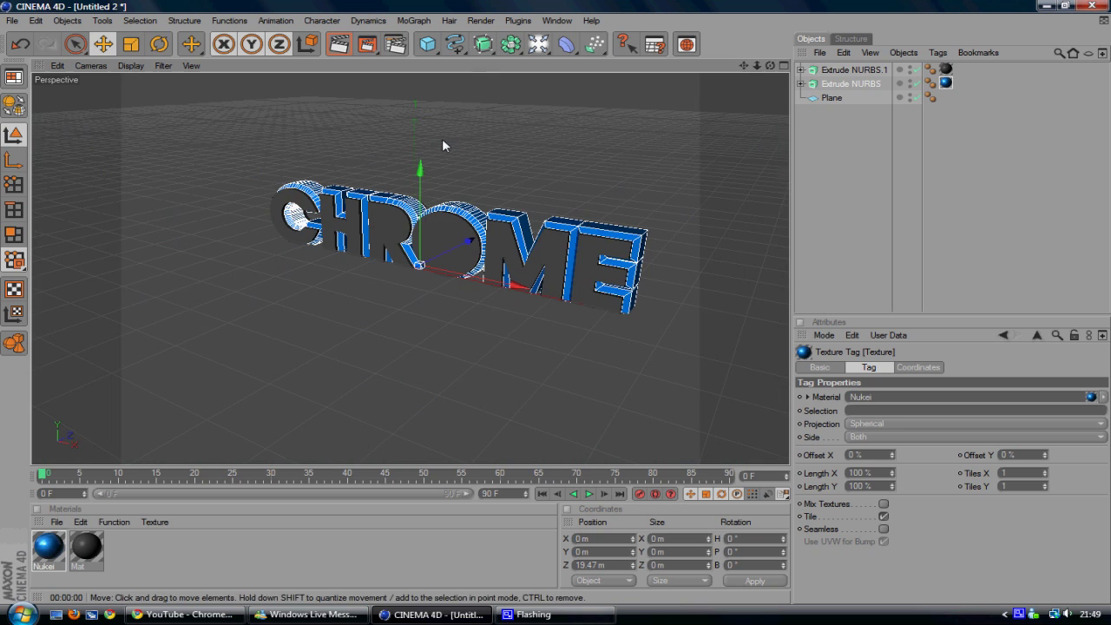
Add a light and raise it high above the CHROME text
left_click(538, 44)
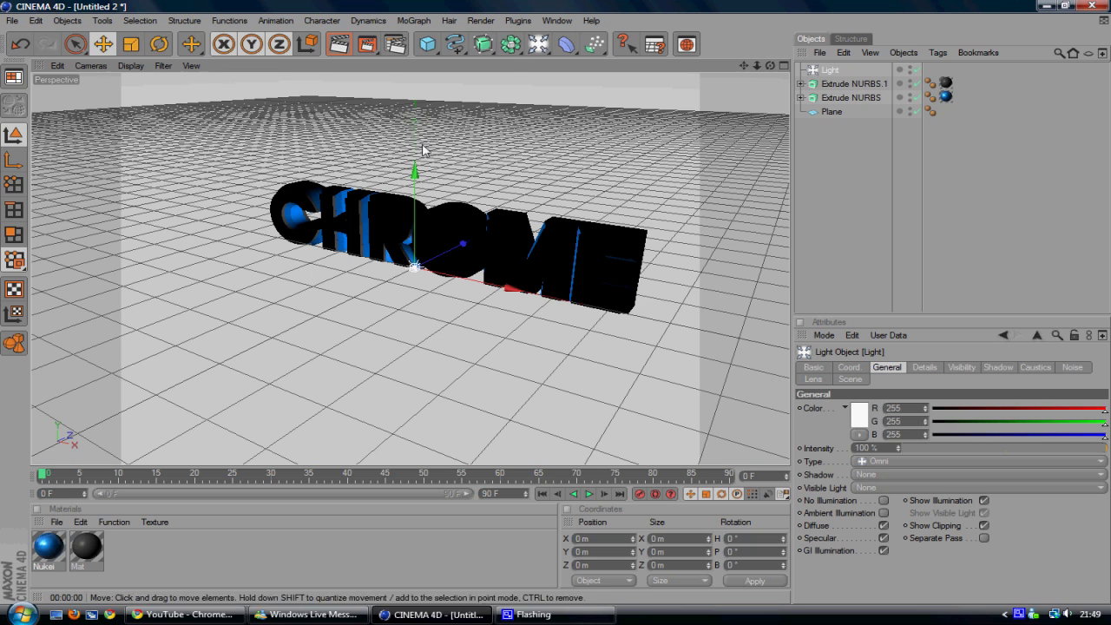
left_click_drag(416, 172, 416, 19)
left_click_drag(557, 302, 524, 357)
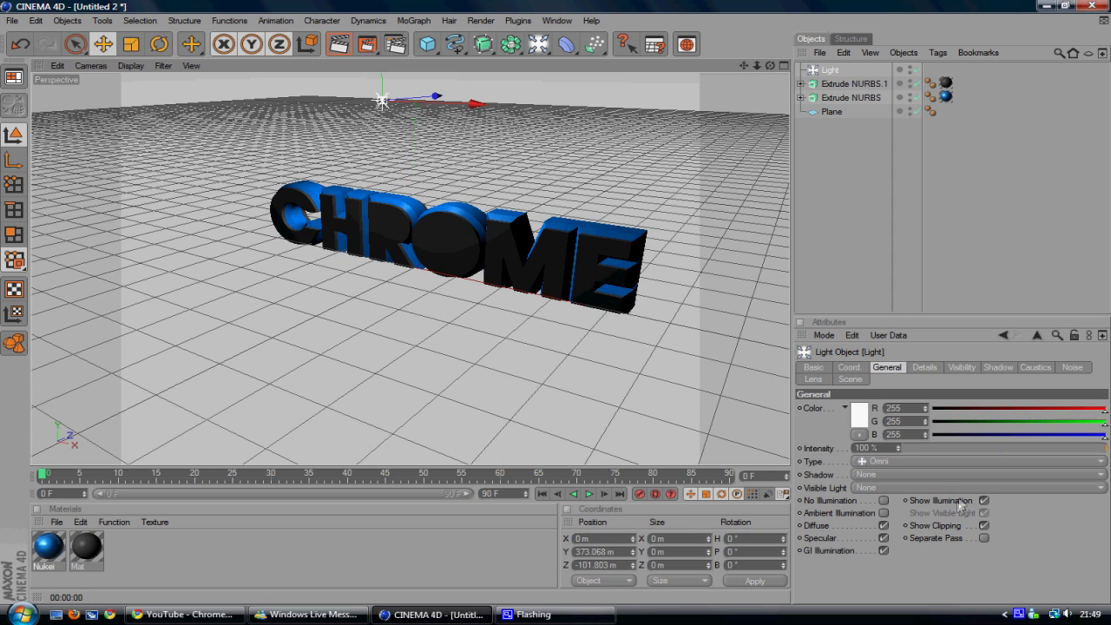
Make the light cast Shadow Maps (Soft) and render the scene
left_click(934, 475)
left_click(918, 502)
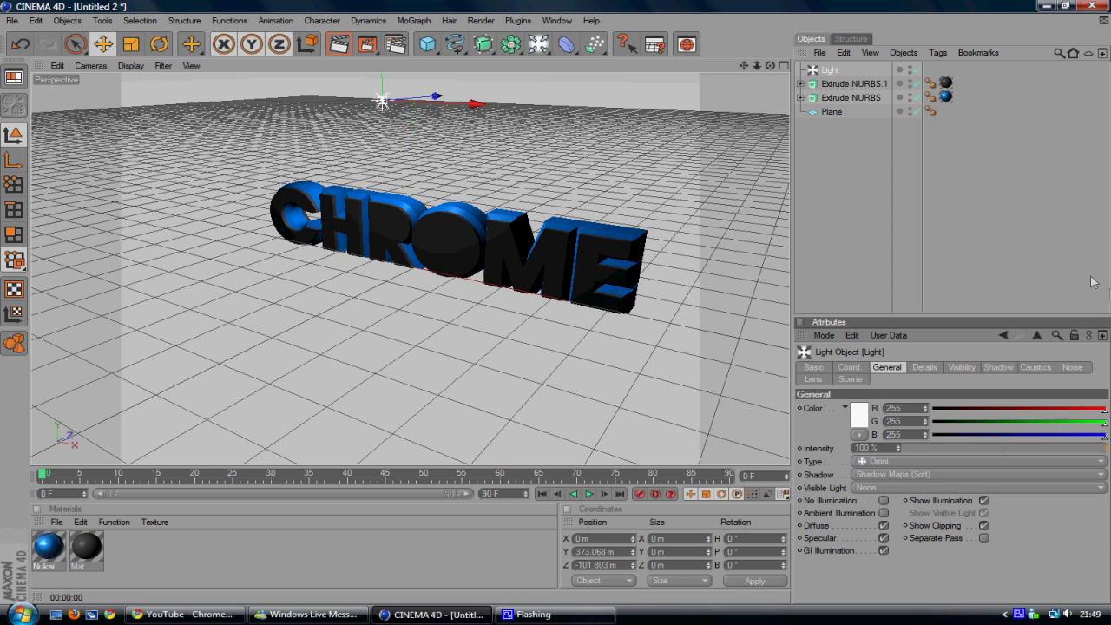
left_click(338, 43)
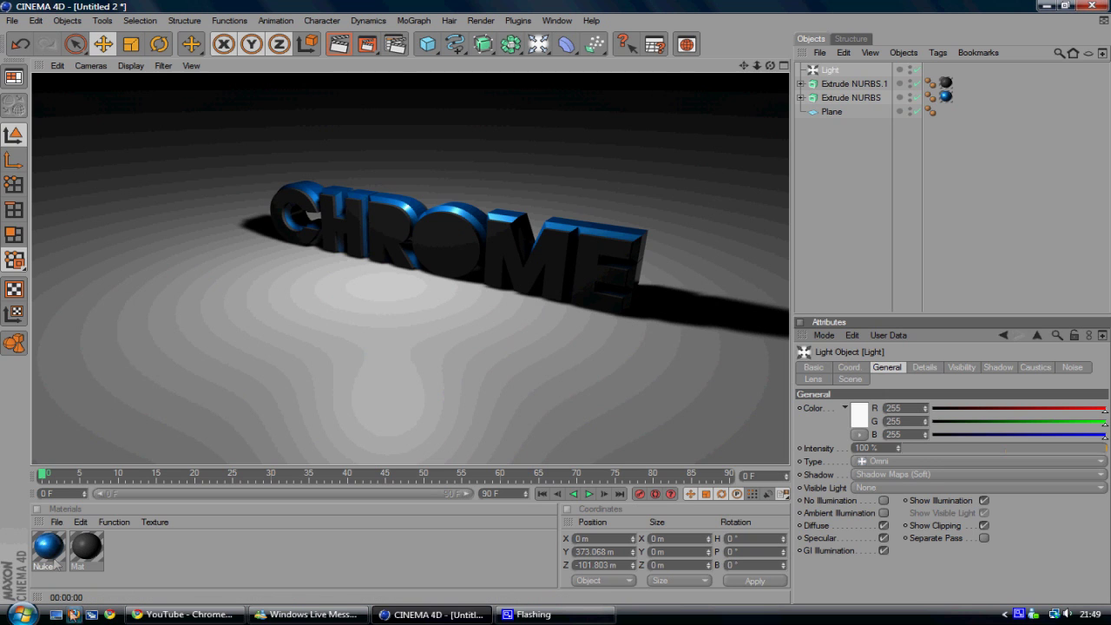
double_click(51, 552)
Change the Nukei Diffuse A colour from blue to yellow-green and render
left_click(256, 245)
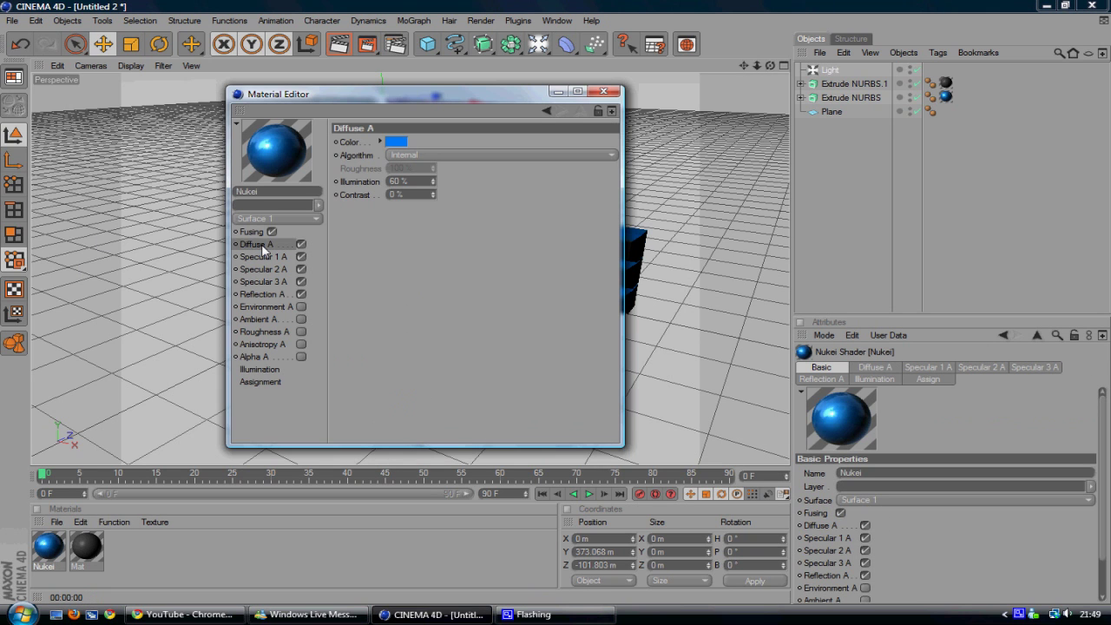
left_click(399, 141)
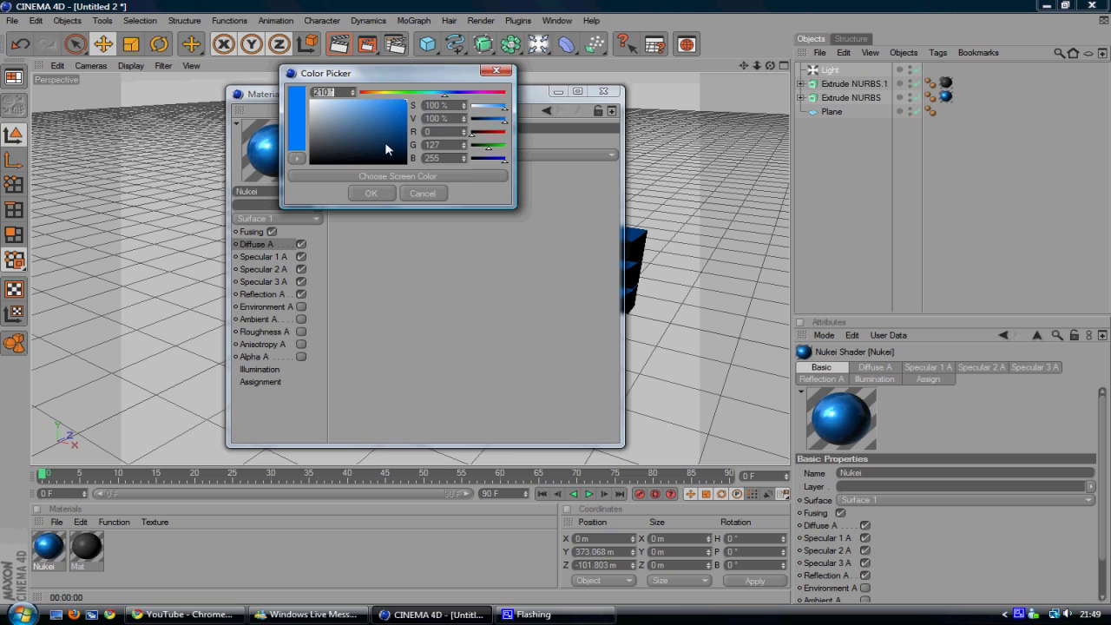
left_click_drag(432, 93, 392, 93)
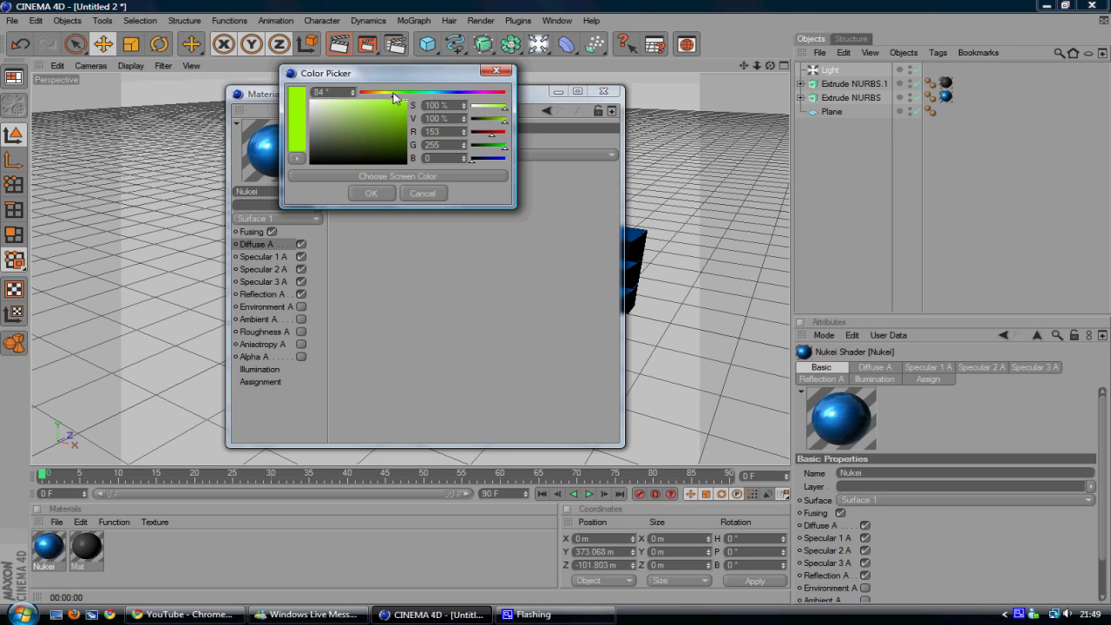
left_click(371, 193)
left_click(601, 91)
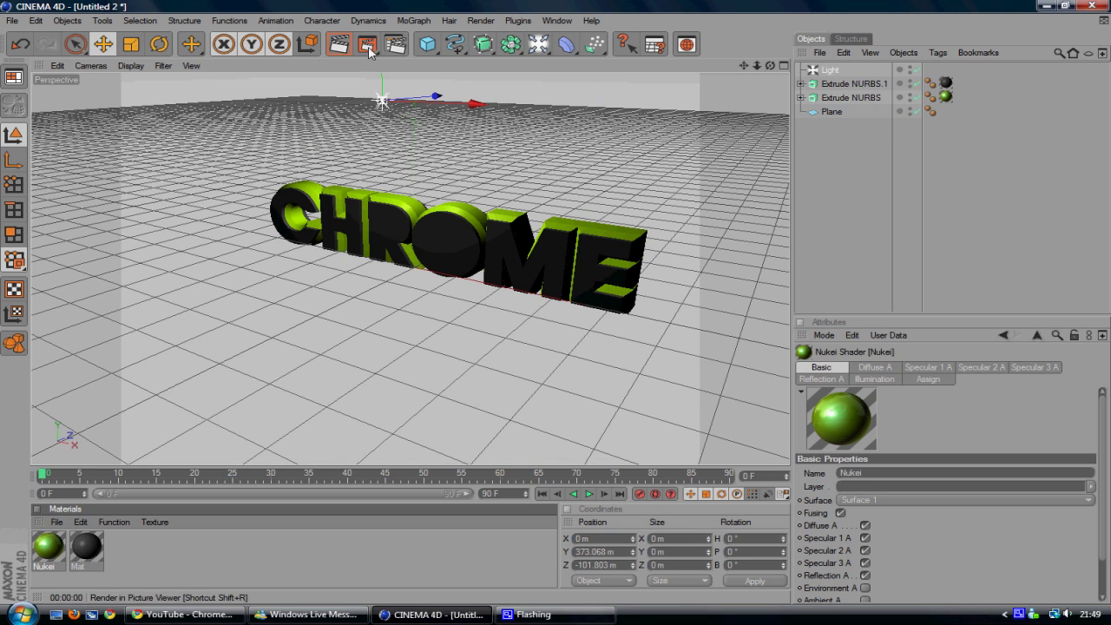
left_click(340, 44)
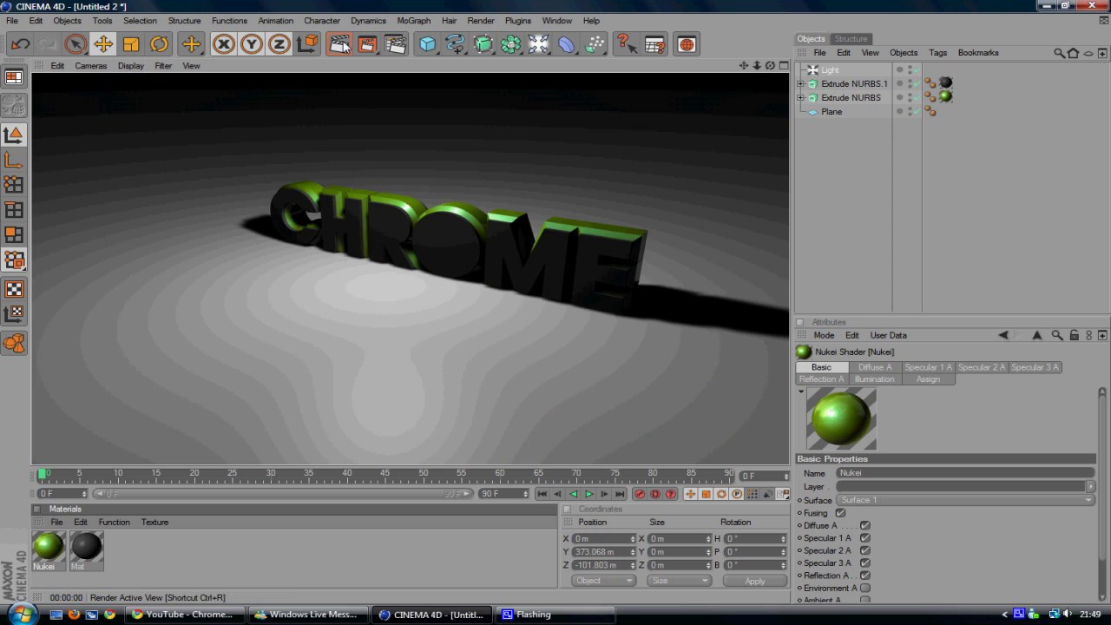
Shift the Nukei diffuse hue to golden orange and render the gold backs
left_click(54, 552)
double_click(54, 552)
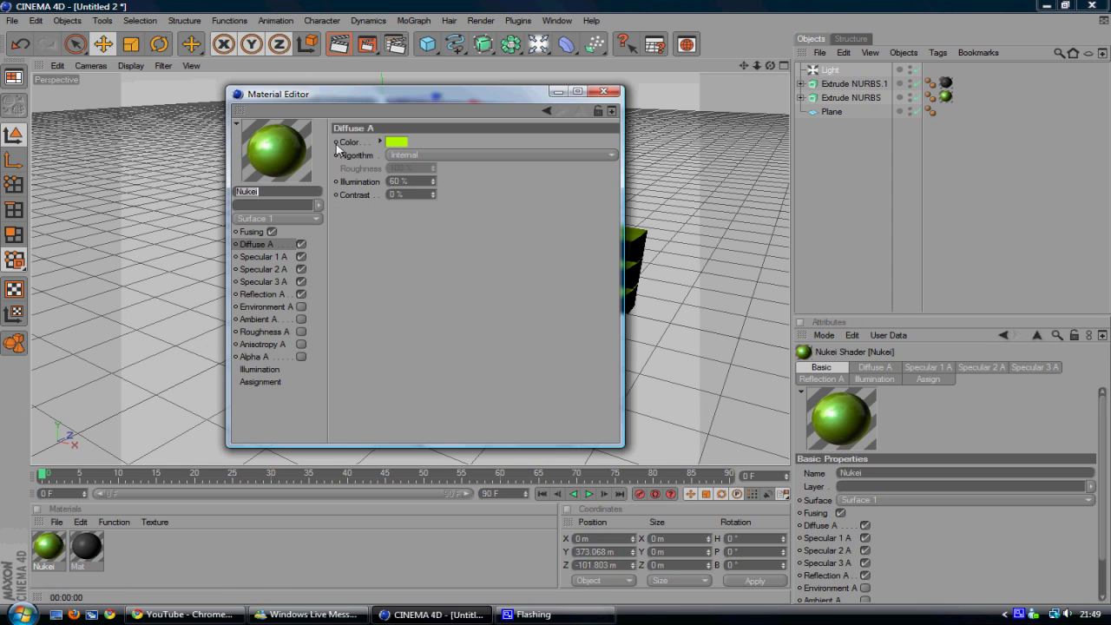
left_click(395, 144)
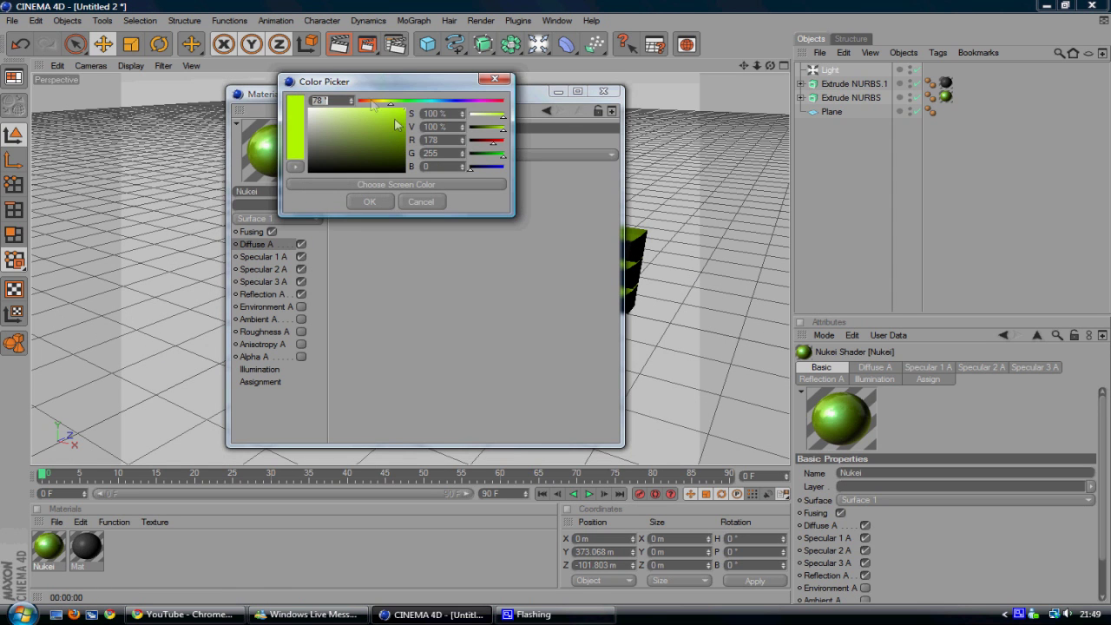
left_click(375, 100)
left_click(369, 201)
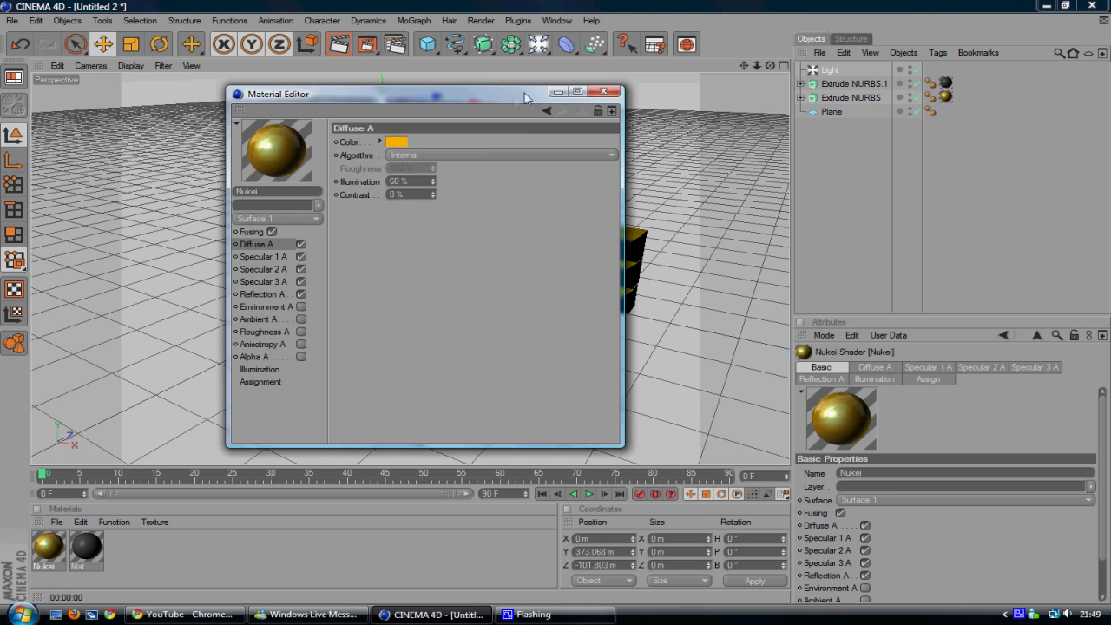
left_click(572, 93)
left_click(1065, 6)
left_click(603, 91)
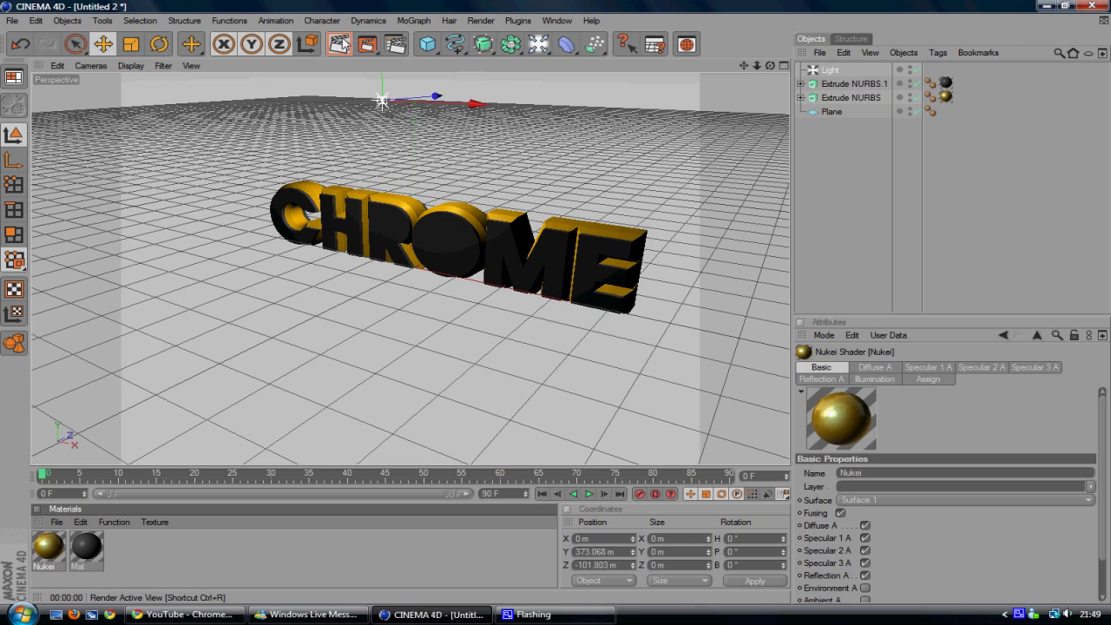
left_click(340, 45)
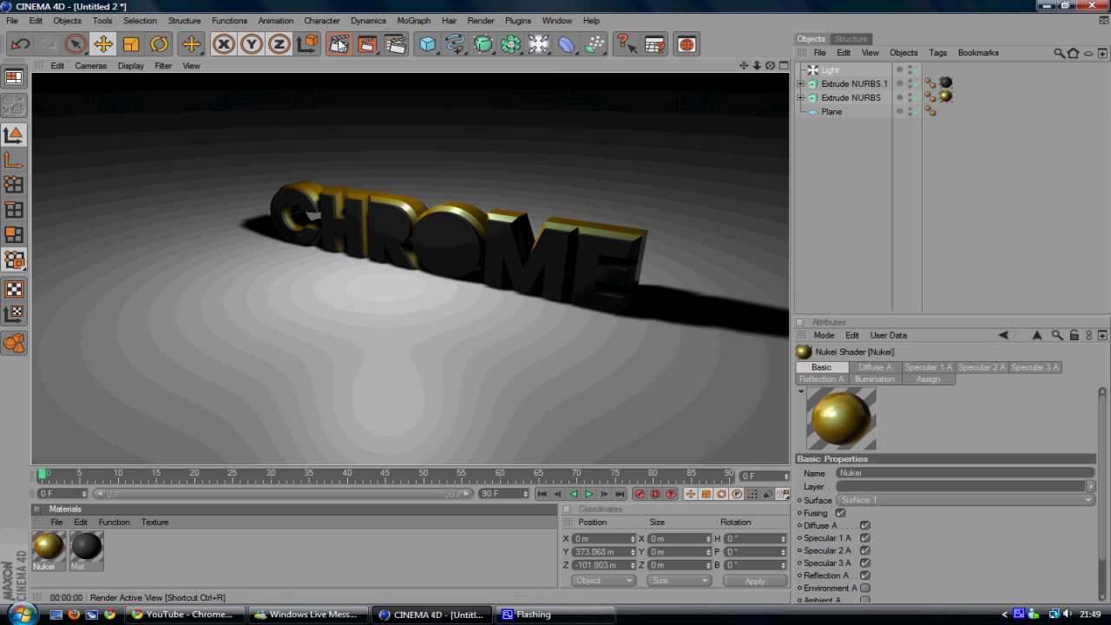
Shift the Nukei diffuse hue from orange to magenta and render the purple backs
left_click(52, 547)
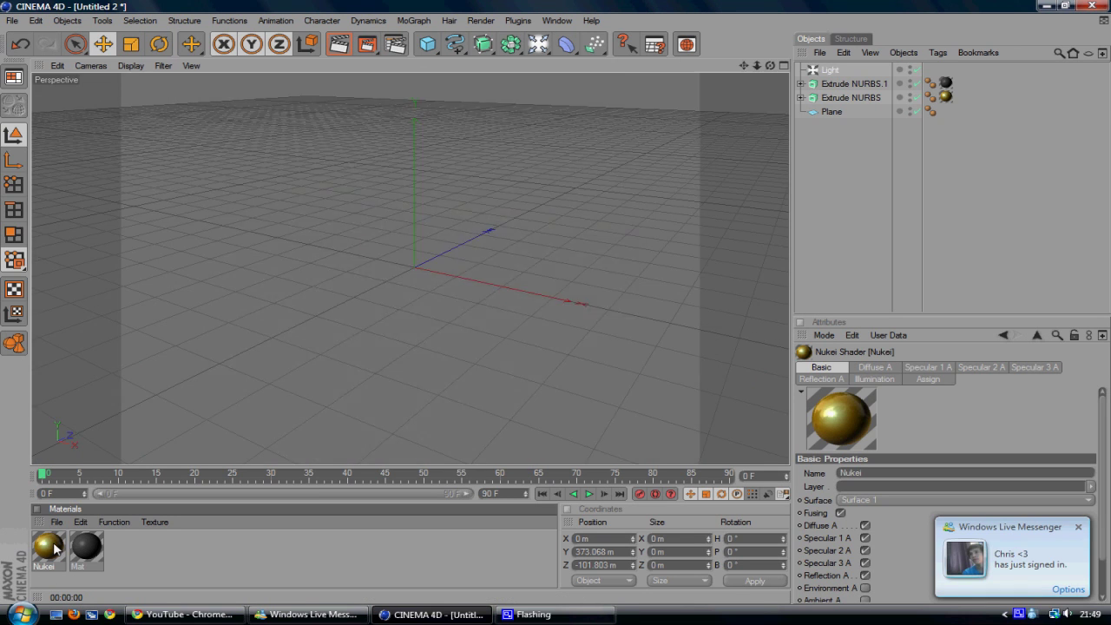
double_click(54, 549)
left_click(392, 145)
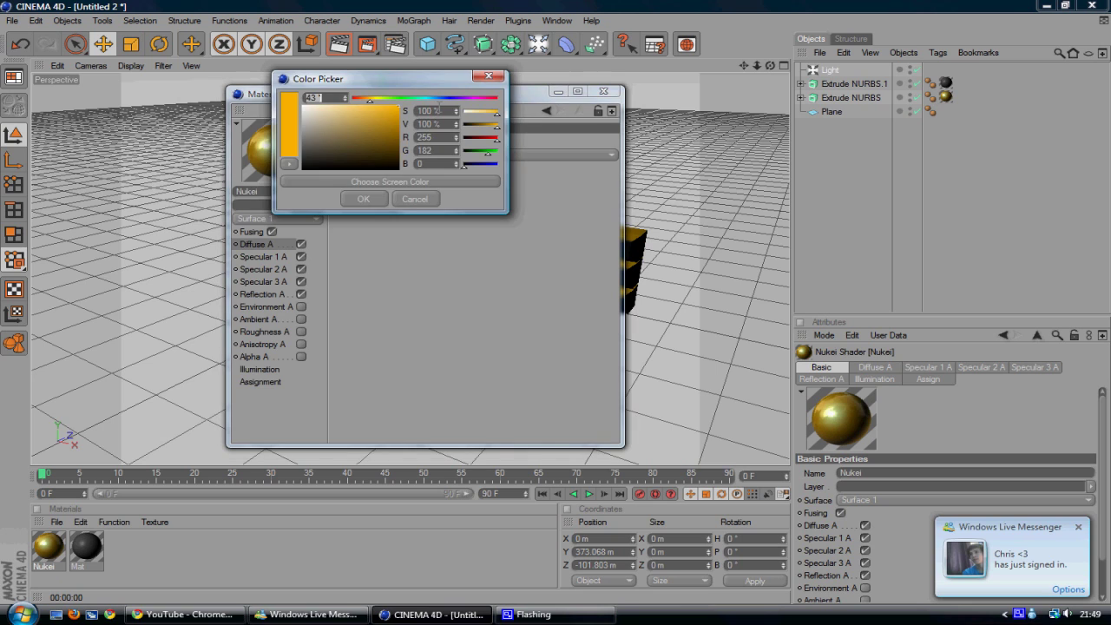
left_click_drag(458, 98, 472, 99)
left_click(363, 199)
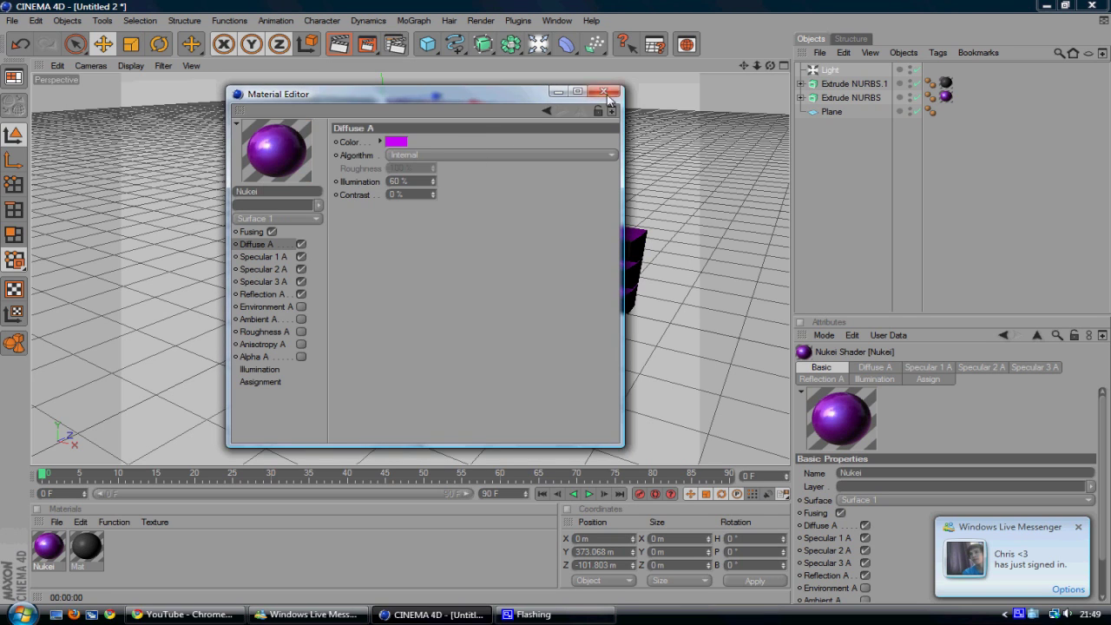
left_click(605, 93)
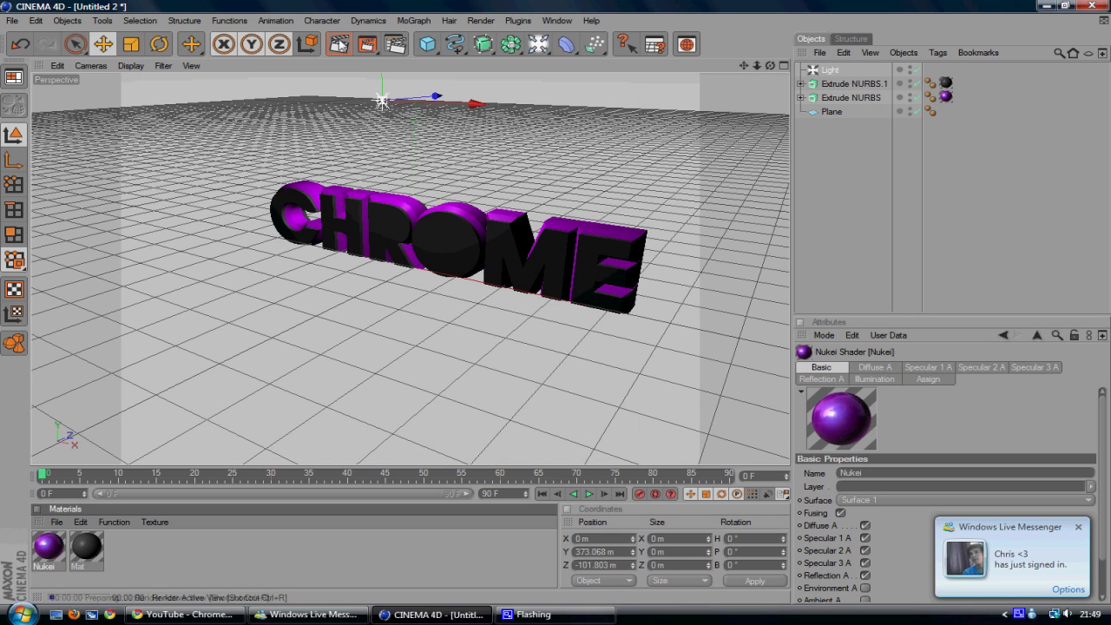
left_click(339, 43)
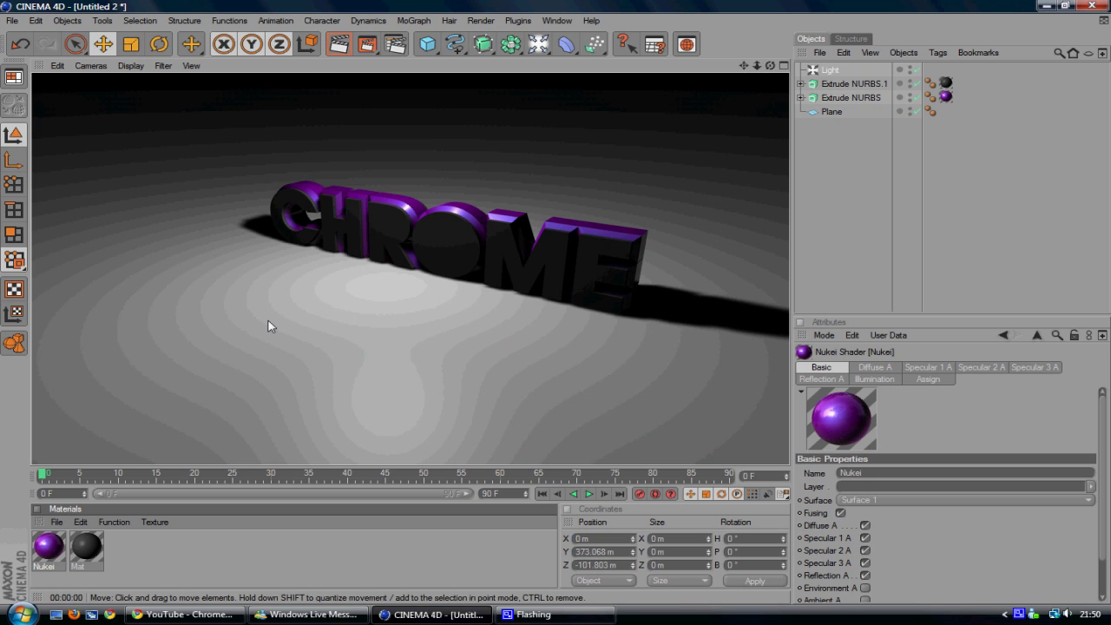
Orbit to a lower, more frontal view of CHROME and render it
mouse_move(547, 303)
left_mouse_down("alt")
mouse_move(555, 307)
mouse_move(511, 310)
mouse_move(565, 313)
mouse_move(556, 300)
left_mouse_up("alt")
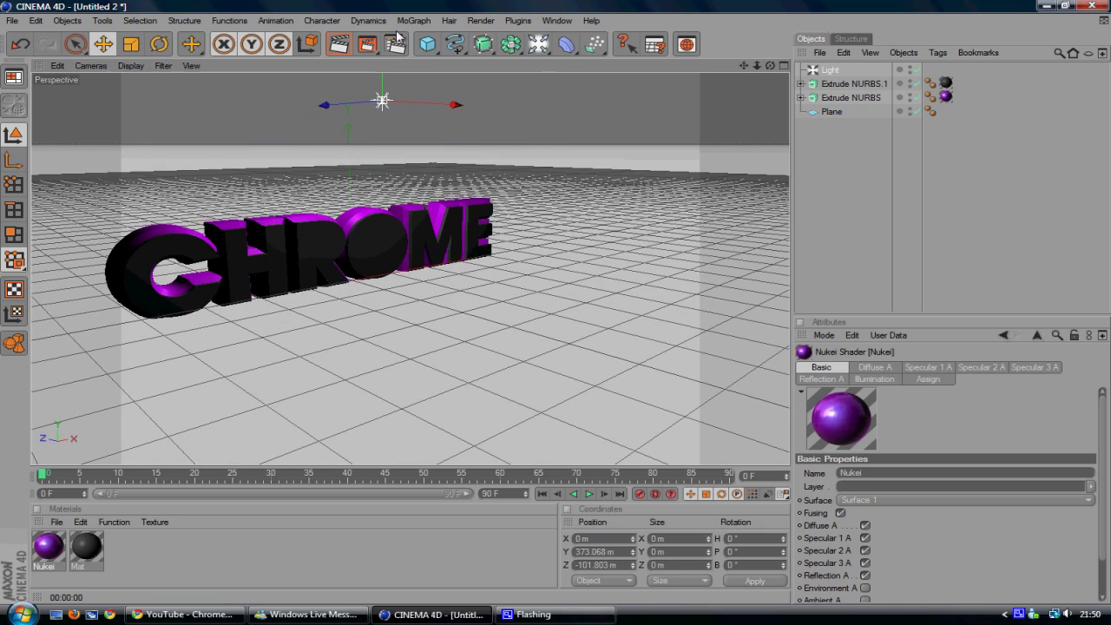
left_click(341, 49)
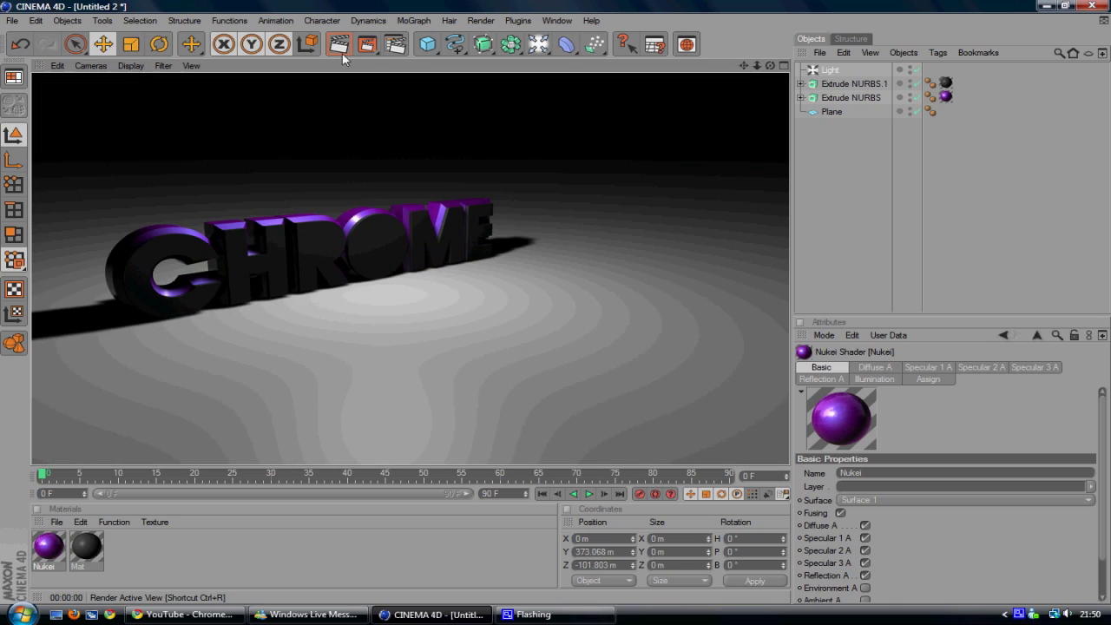